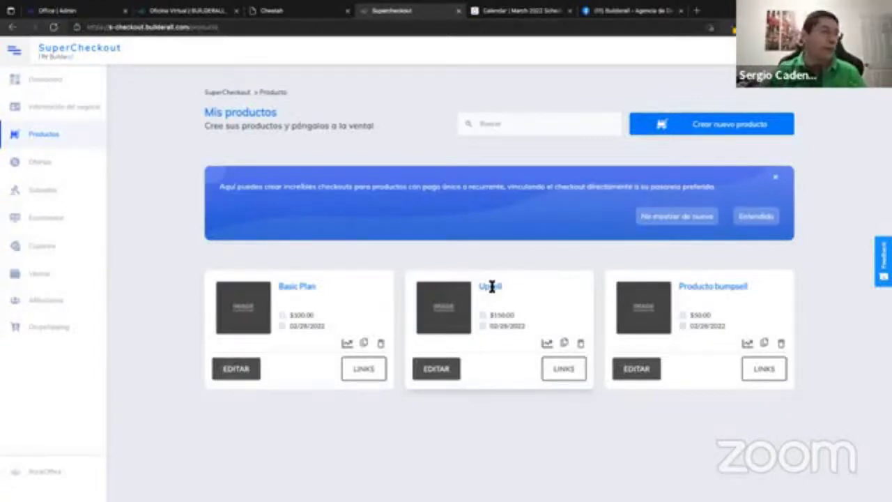
# Open the Basic Plan product for editing from the product list.
pyautogui.click(245, 372)
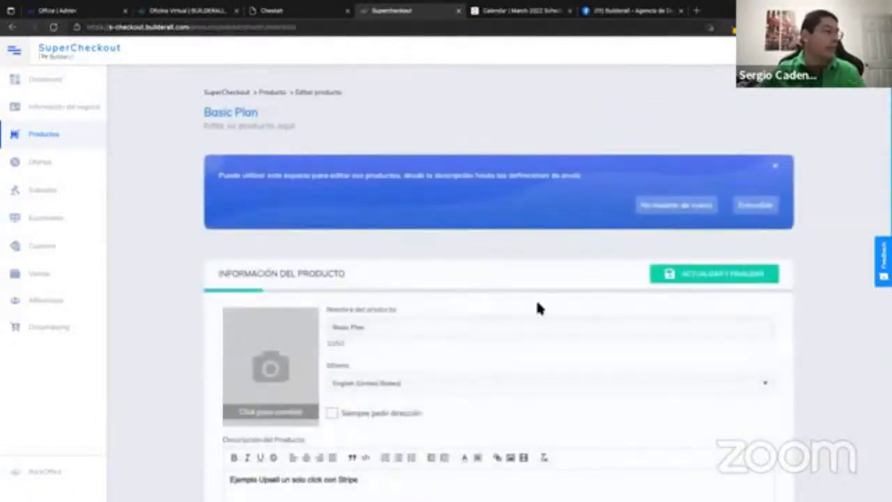
# Expand Basic Plan's Precios section to review its Stripe, one-time USD 100.00 pricing.
pyautogui.scroll(-3, 536, 300)
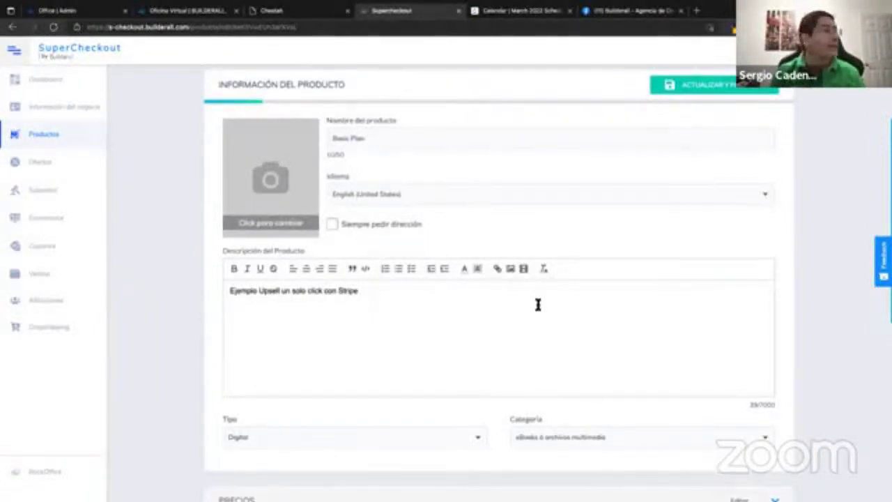
pyautogui.scroll(-3, 585, 349)
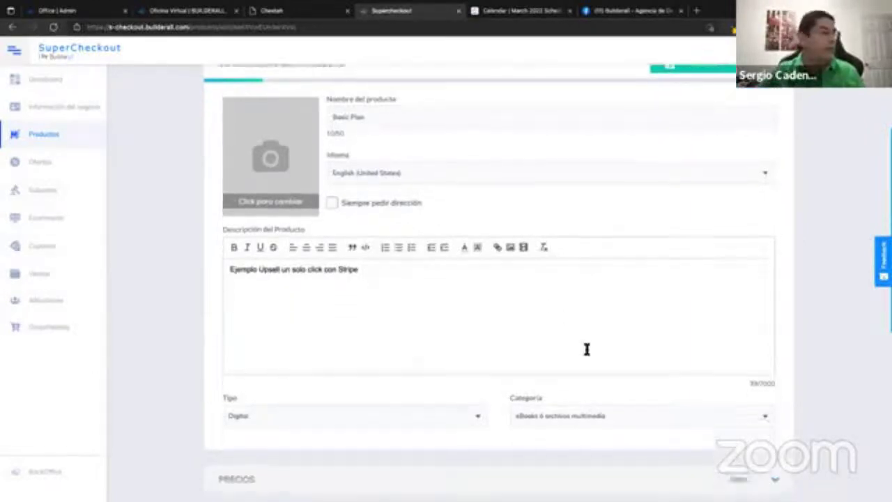
pyautogui.click(568, 268)
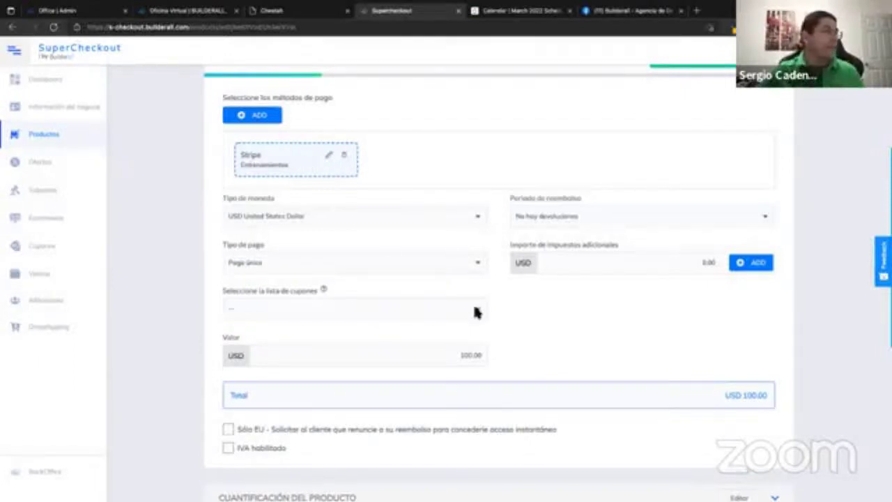
pyautogui.scroll(-3, 490, 313)
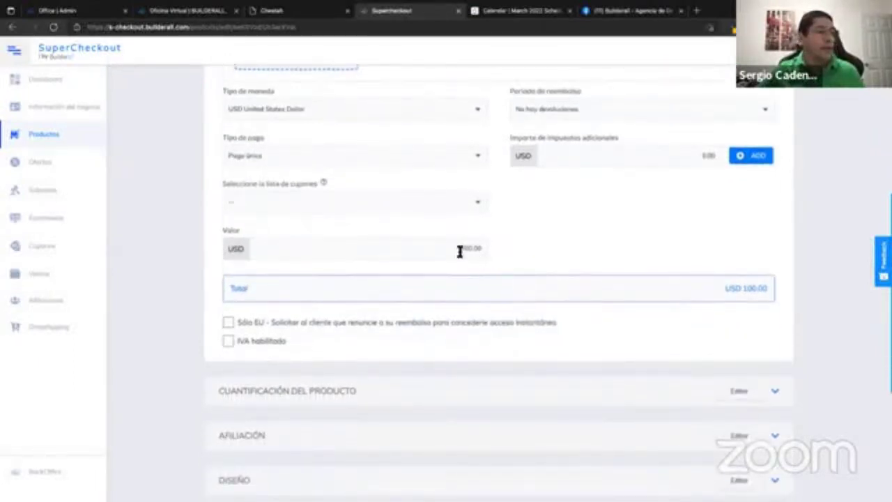
pyautogui.scroll(-3, 558, 255)
pyautogui.scroll(-2, 544, 265)
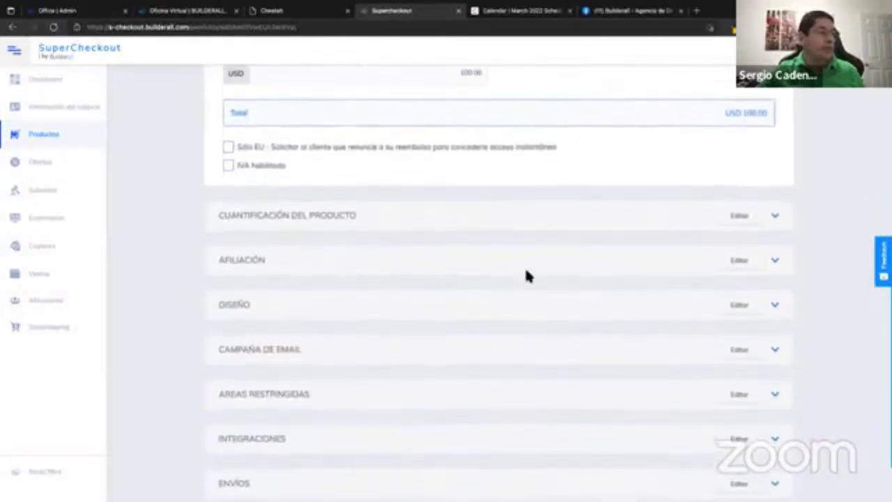
# Expand Diseño and review the New 2step template and Basic Upsell thank-you page.
pyautogui.scroll(-1, 411, 274)
pyautogui.click(396, 277)
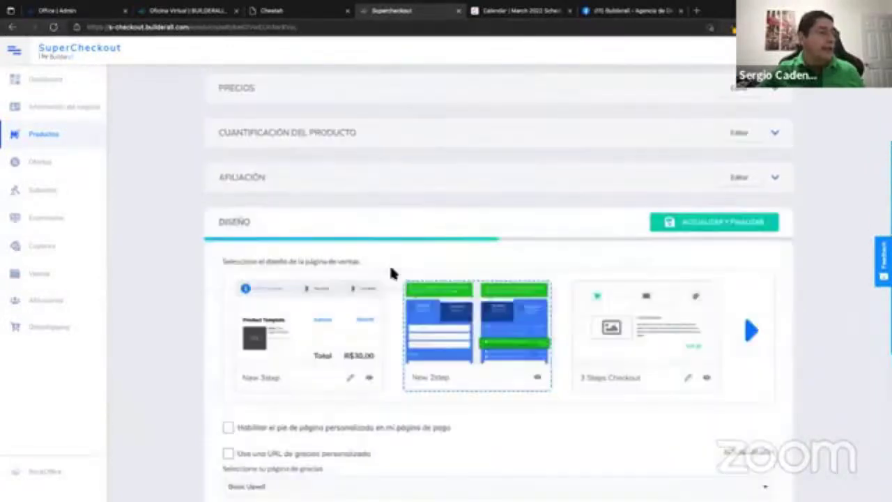
pyautogui.scroll(-3, 390, 272)
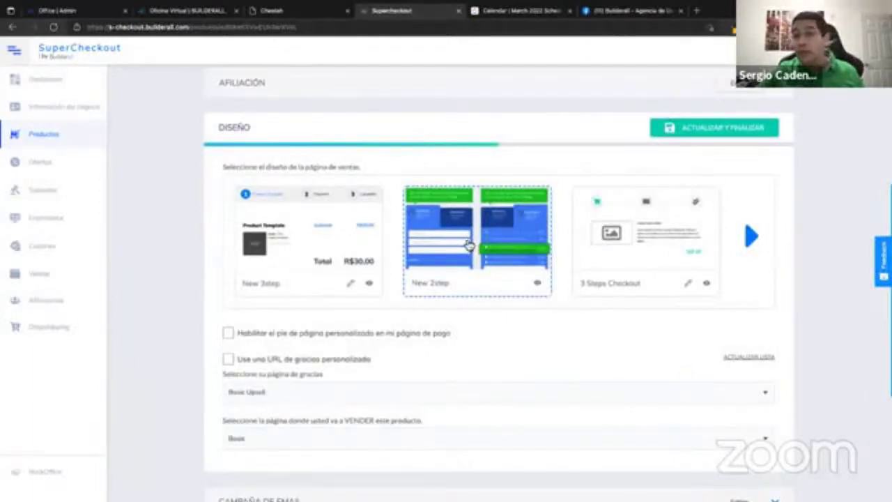
pyautogui.scroll(-4, 467, 245)
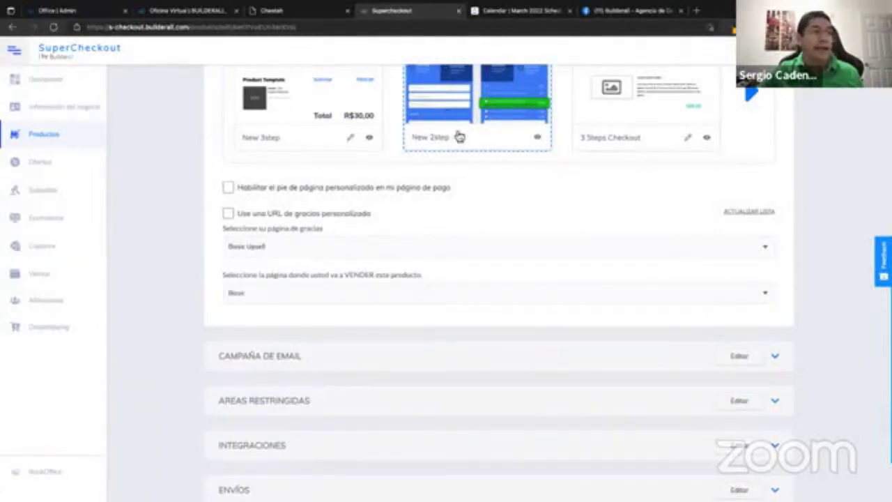
pyautogui.scroll(1, 457, 129)
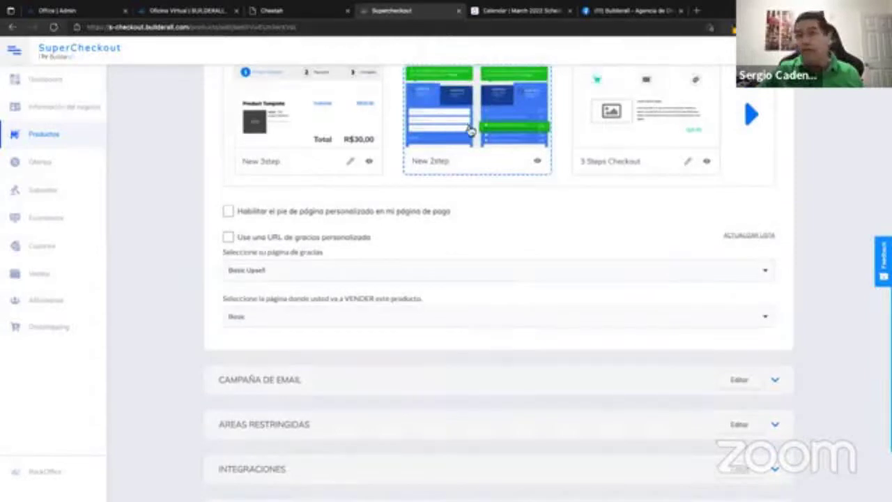
pyautogui.scroll(-1, 468, 131)
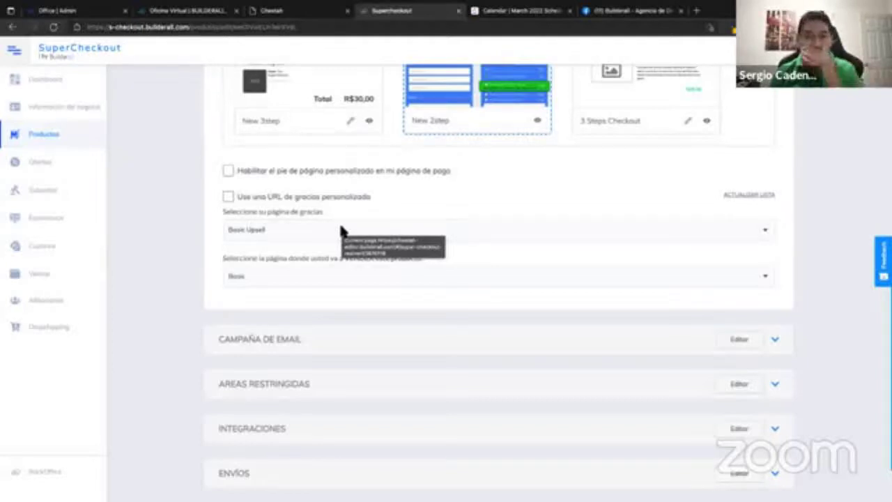
pyautogui.scroll(-1, 335, 249)
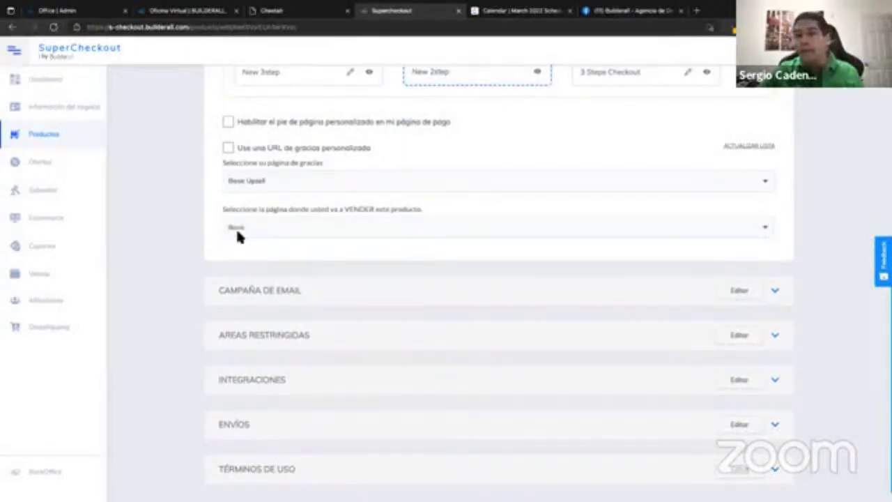
pyautogui.scroll(-1, 412, 251)
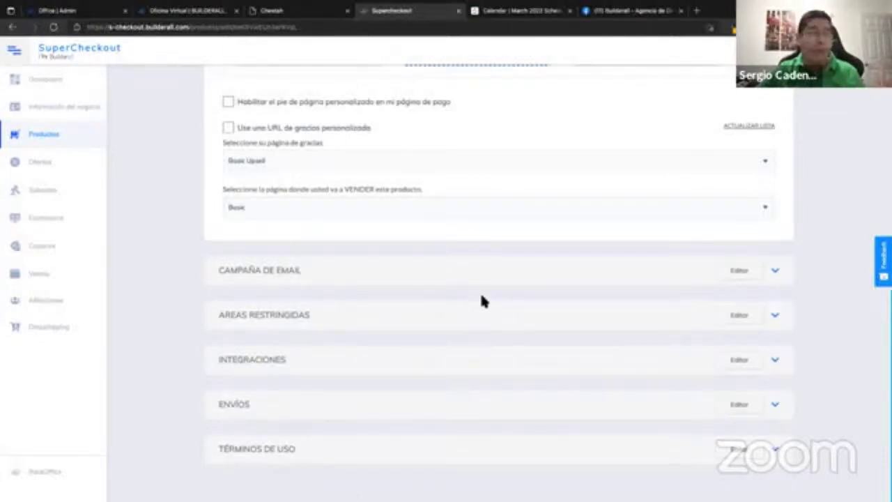
# Switch to the Cheetah site pages and bring up the BASIC page's options menu.
pyautogui.scroll(2, 481, 301)
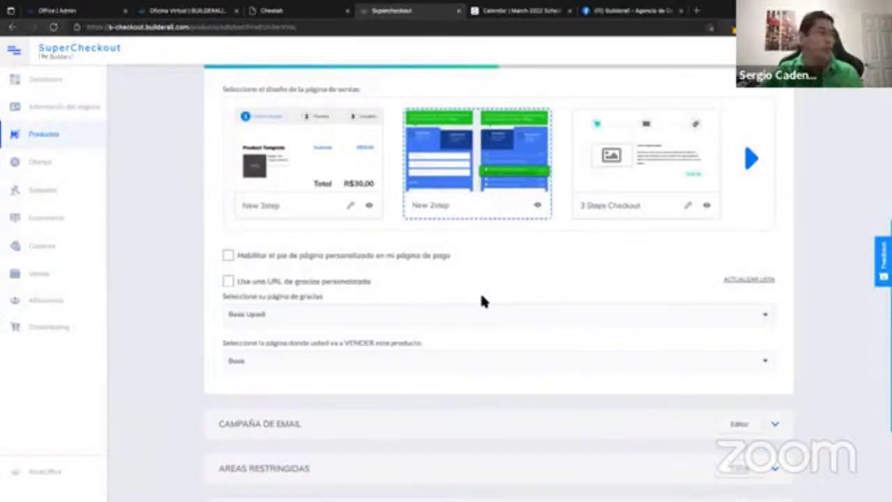
pyautogui.scroll(5, 487, 292)
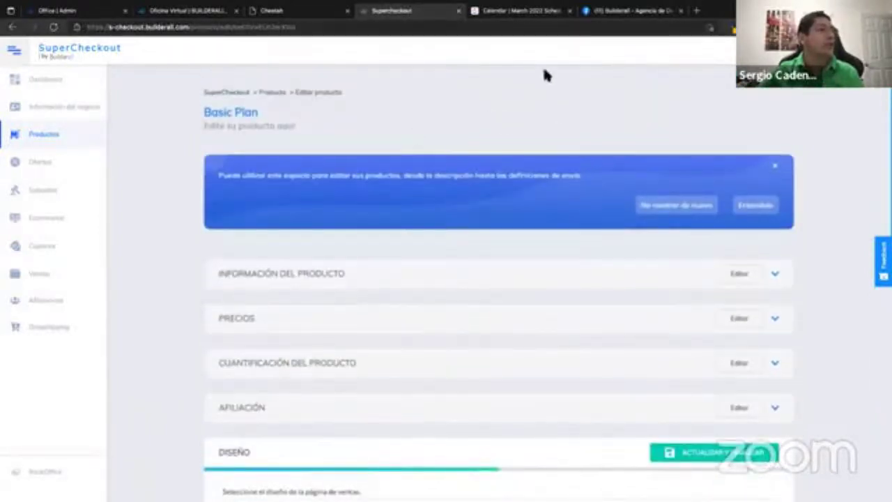
pyautogui.click(303, 11)
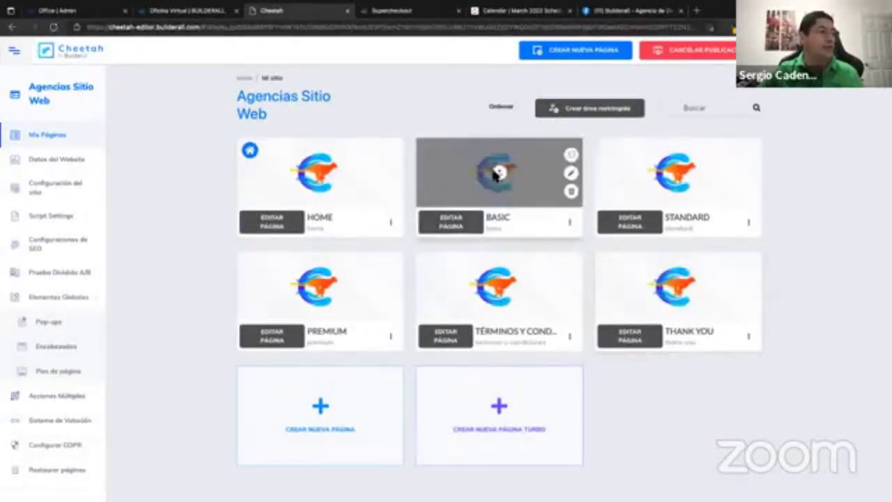
pyautogui.click(570, 223)
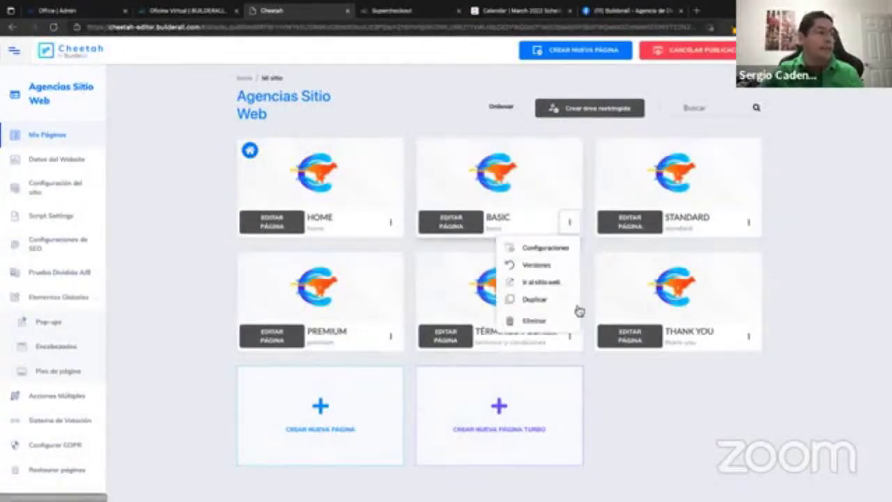
# Duplicate the BASIC page and bring up the copy's Configuraciones.
pyautogui.click(536, 298)
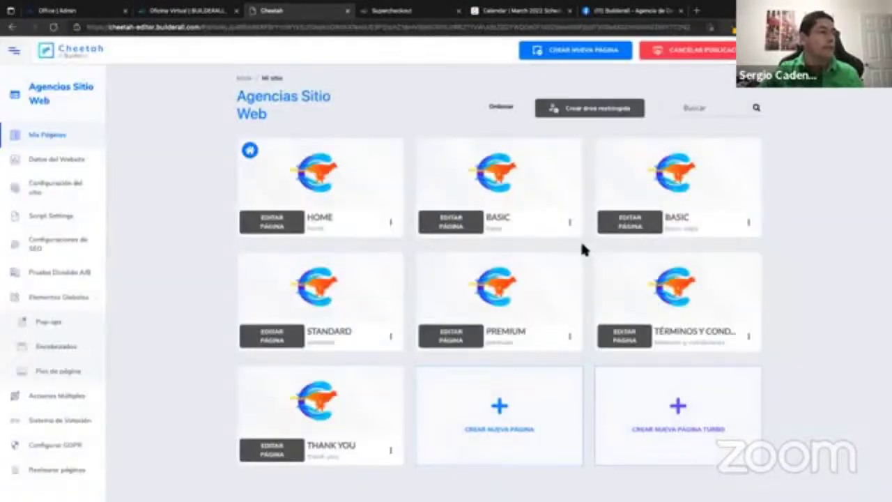
pyautogui.click(749, 222)
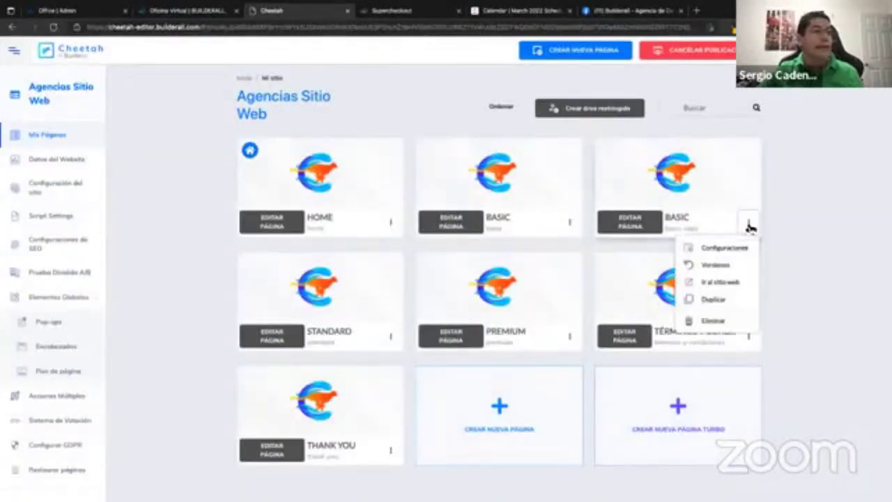
pyautogui.click(723, 248)
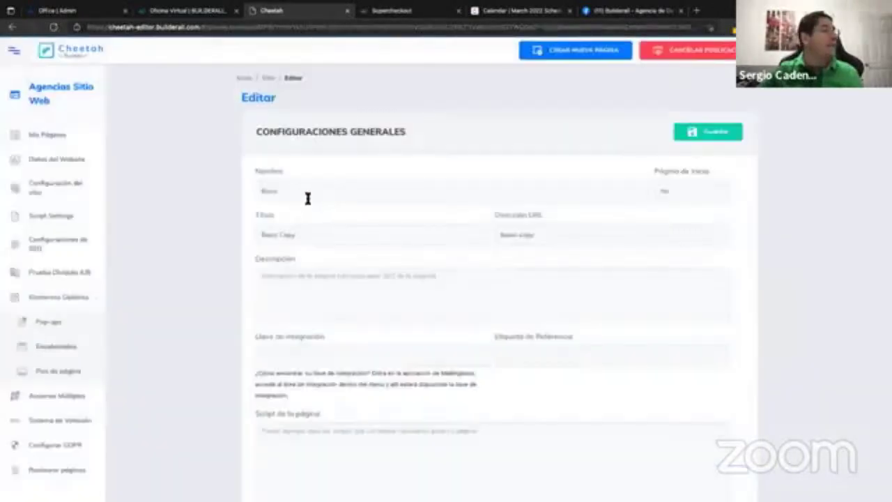
# Set the copy's name and title to Basic Upsell, URL basic-upsell, save, and edit it.
pyautogui.click(312, 191)
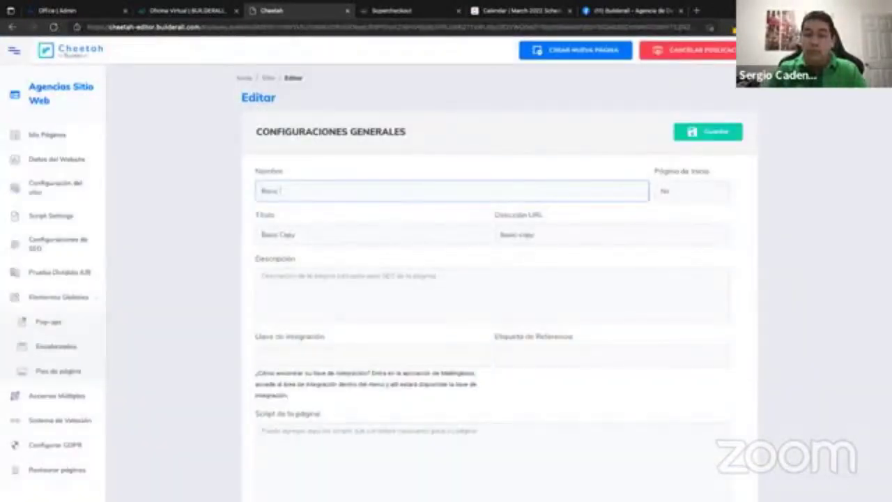
pyautogui.write('Upsell')
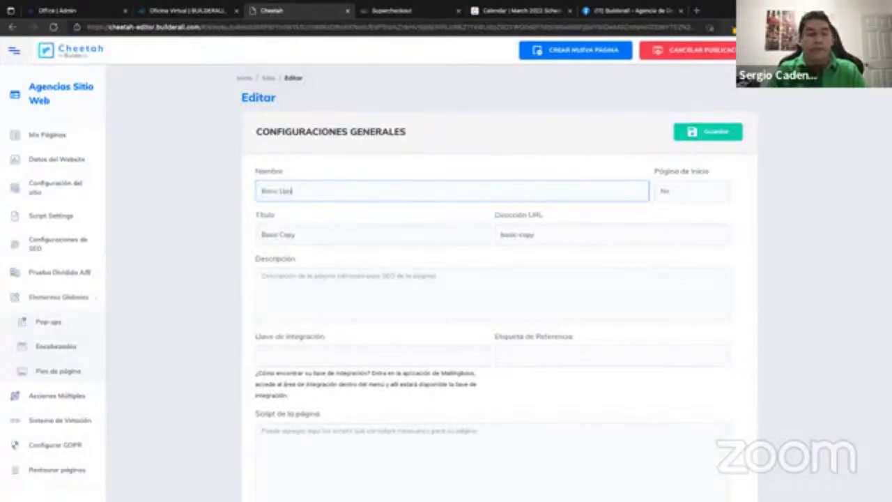
pyautogui.click(311, 237)
pyautogui.press('BackSpace')
pyautogui.press('BackSpace')
pyautogui.press('BackSpace')
pyautogui.press('BackSpace')
pyautogui.write('Upsell')
pyautogui.click(552, 235)
pyautogui.press('BackSpace')
pyautogui.press('BackSpace')
pyautogui.press('BackSpace')
pyautogui.press('BackSpace')
pyautogui.press('BackSpace')
pyautogui.write('-upsell')
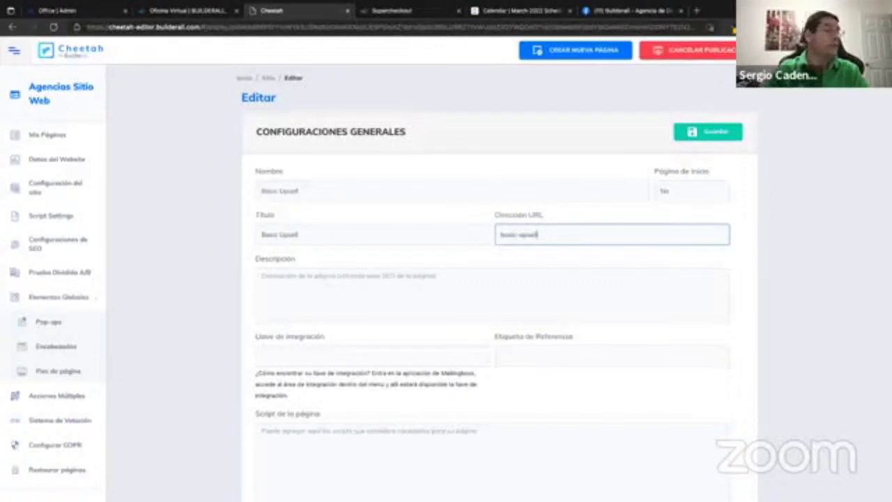
pyautogui.click(711, 133)
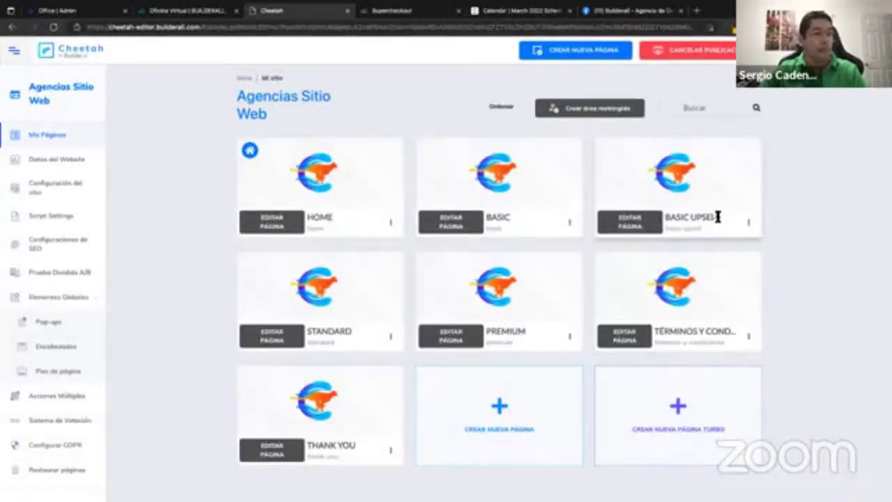
pyautogui.click(636, 225)
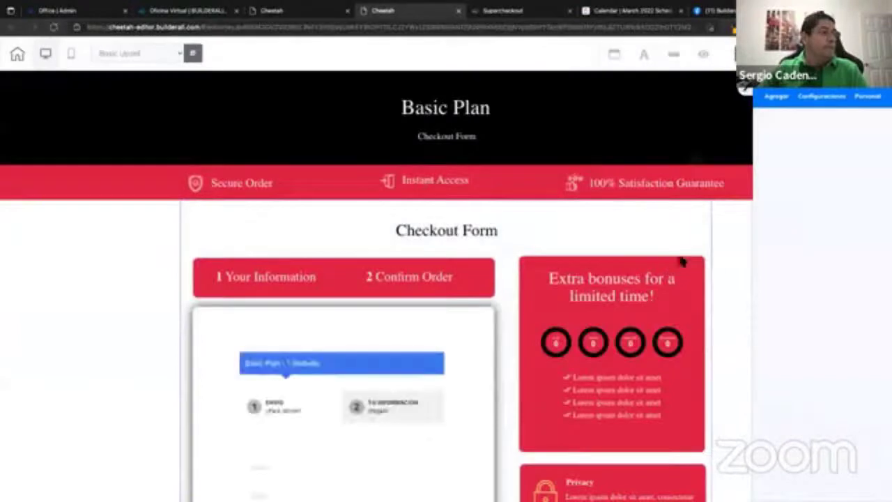
pyautogui.scroll(-2, 725, 260)
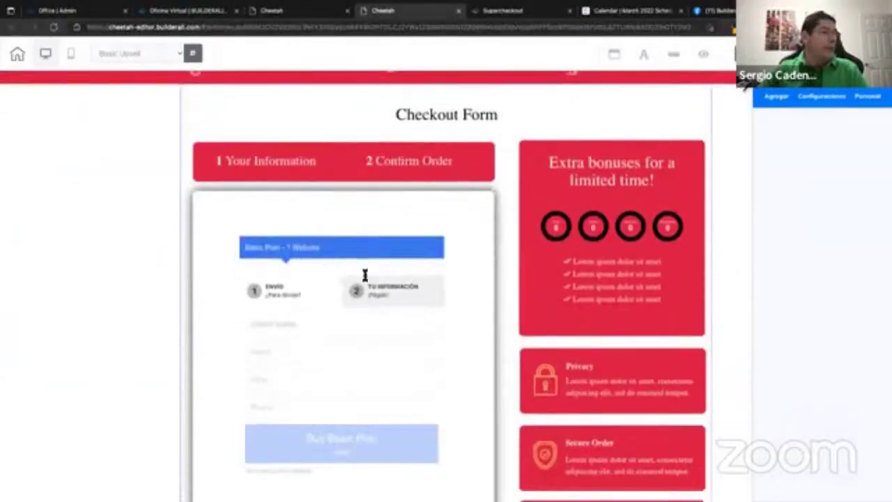
pyautogui.scroll(-1, 364, 275)
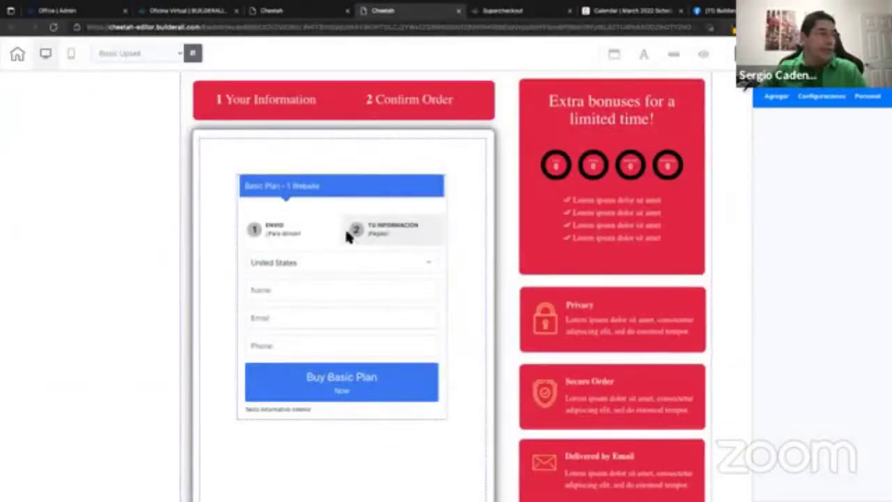
pyautogui.click(326, 260)
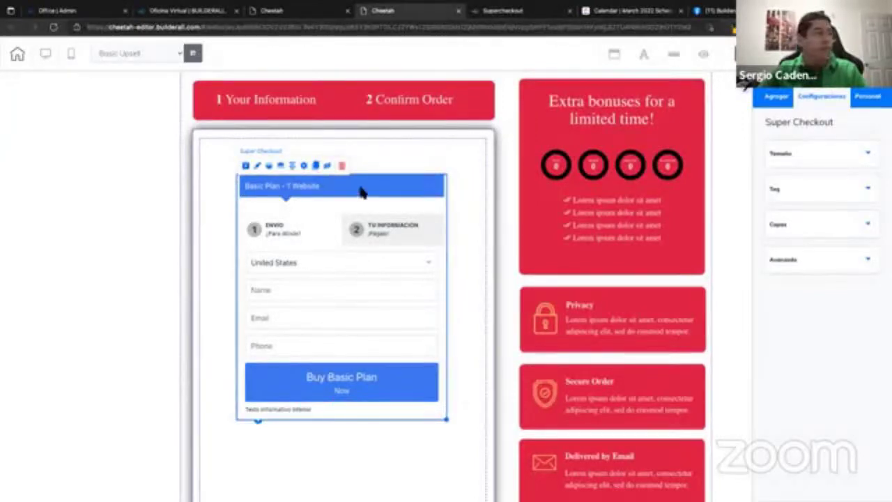
pyautogui.click(342, 166)
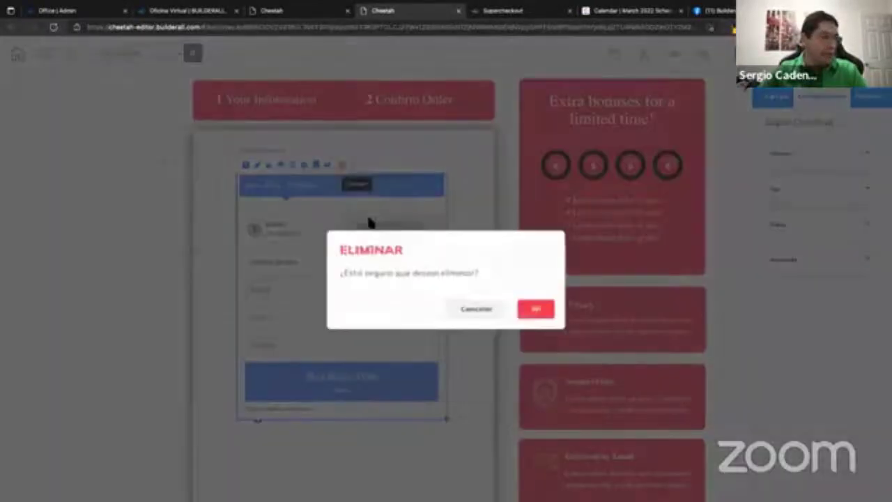
pyautogui.click(534, 296)
pyautogui.scroll(3, 388, 268)
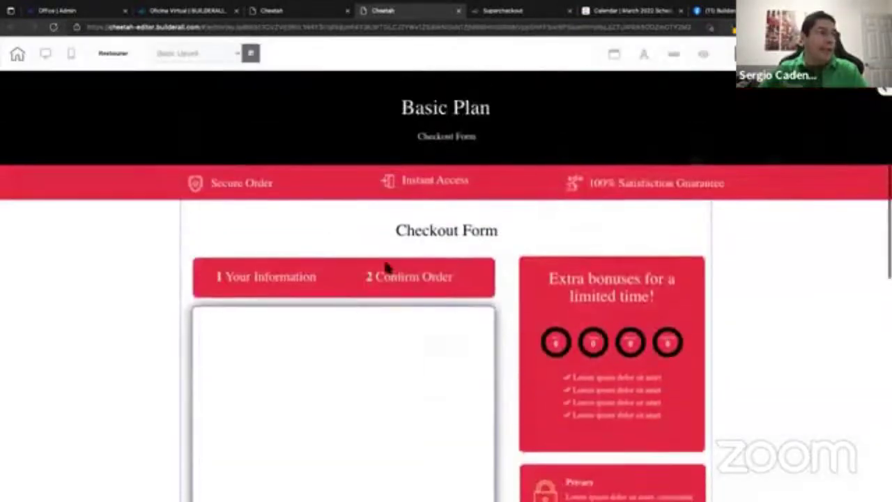
pyautogui.scroll(-2, 389, 267)
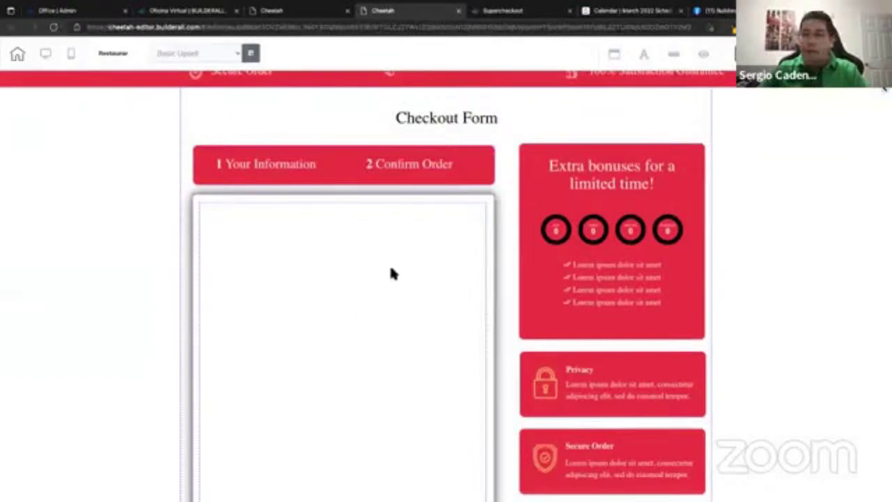
pyautogui.scroll(-1, 402, 269)
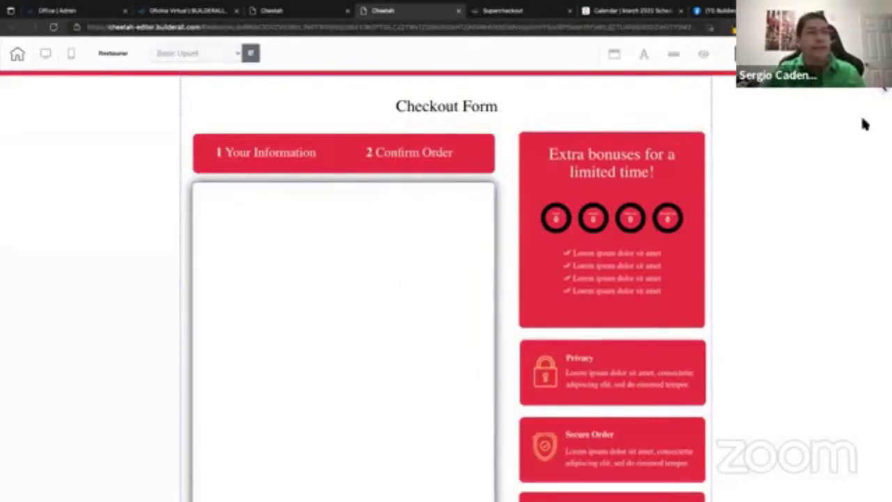
pyautogui.click(884, 88)
# Place a green button inside the checkout form box of the Basic Upsell page.
pyautogui.scroll(-5, 822, 279)
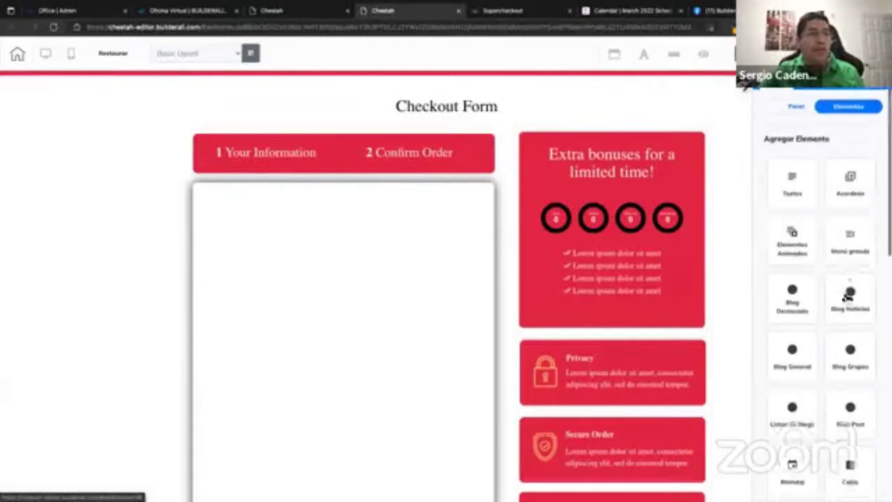
pyautogui.click(848, 259)
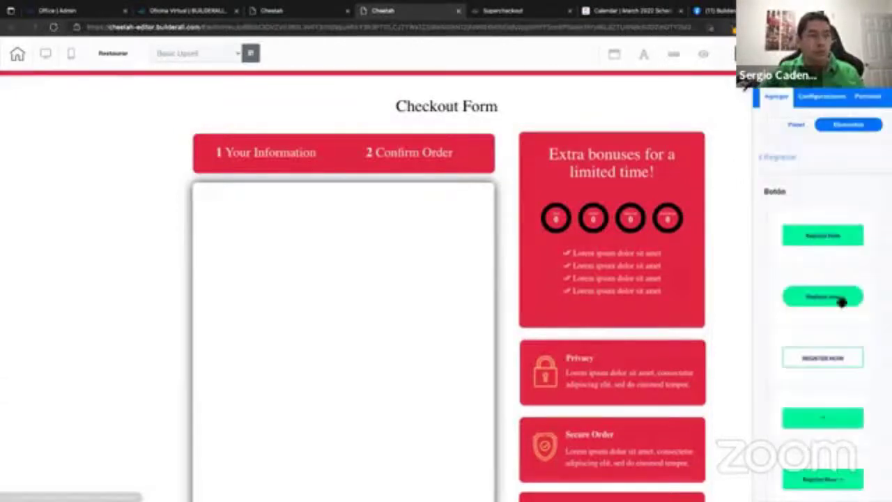
pyautogui.moveTo(825, 296); pyautogui.dragTo(311, 349)
pyautogui.scroll(-1, 404, 342)
pyautogui.scroll(-1, 401, 340)
pyautogui.moveTo(299, 235); pyautogui.dragTo(337, 287)
pyautogui.scroll(-1, 847, 313)
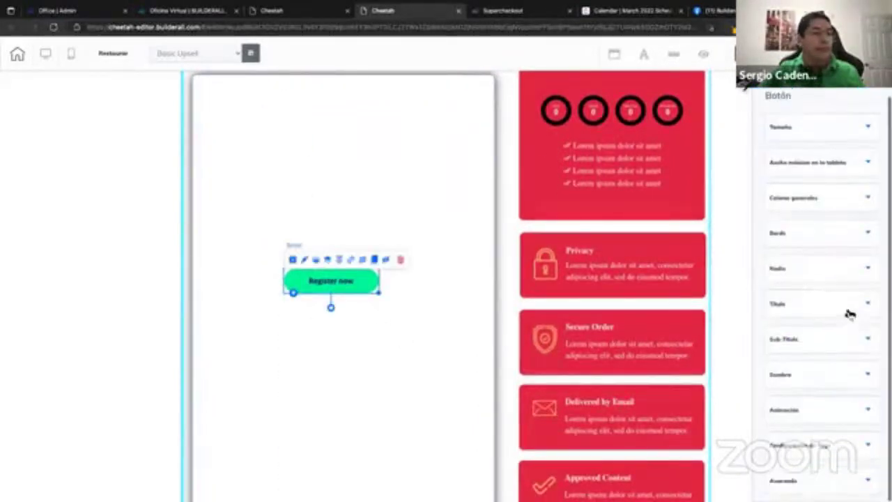
# Change the button's label from Register now to 'Compra Upsell'.
pyautogui.click(825, 306)
pyautogui.moveTo(820, 355); pyautogui.dragTo(762, 352)
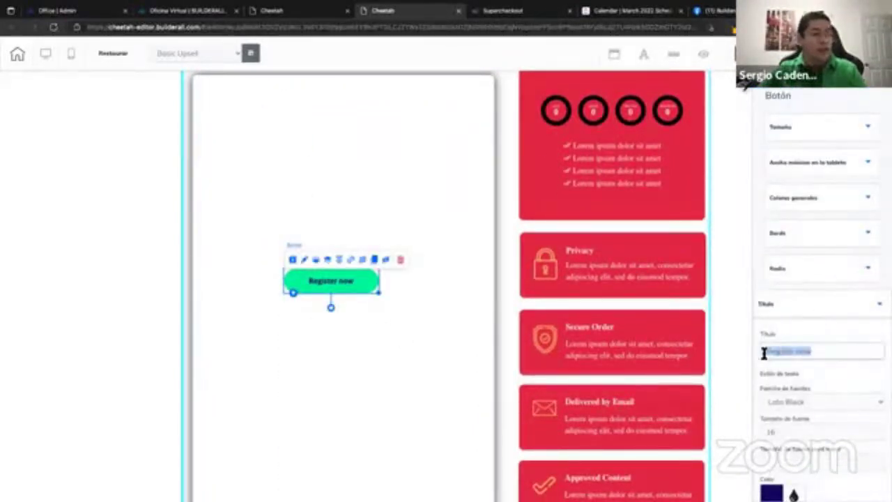
pyautogui.write('C')
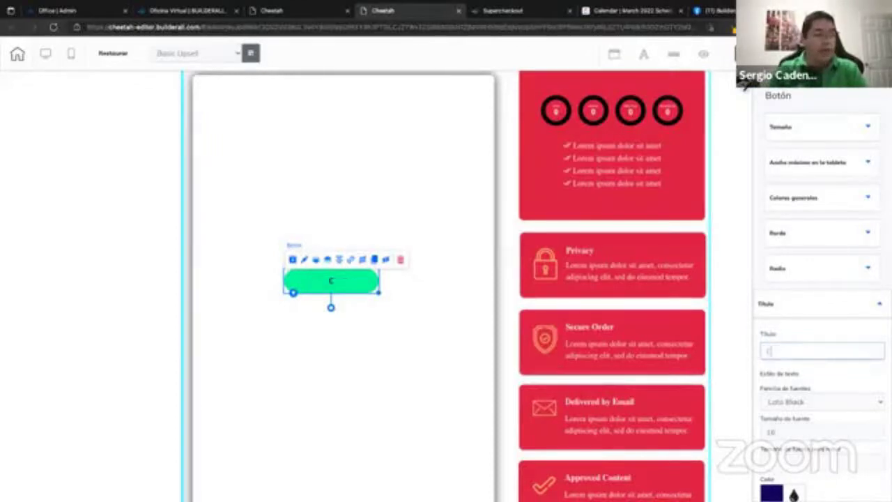
pyautogui.write('ompra lapsell')
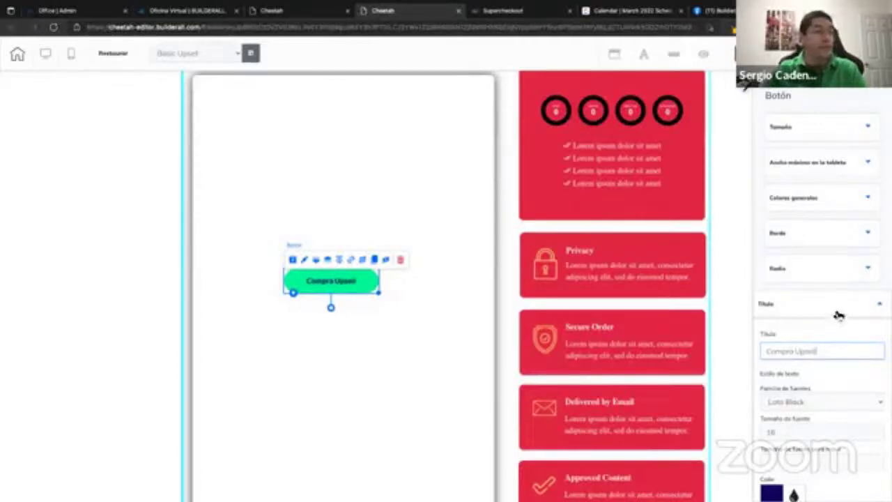
pyautogui.click(837, 308)
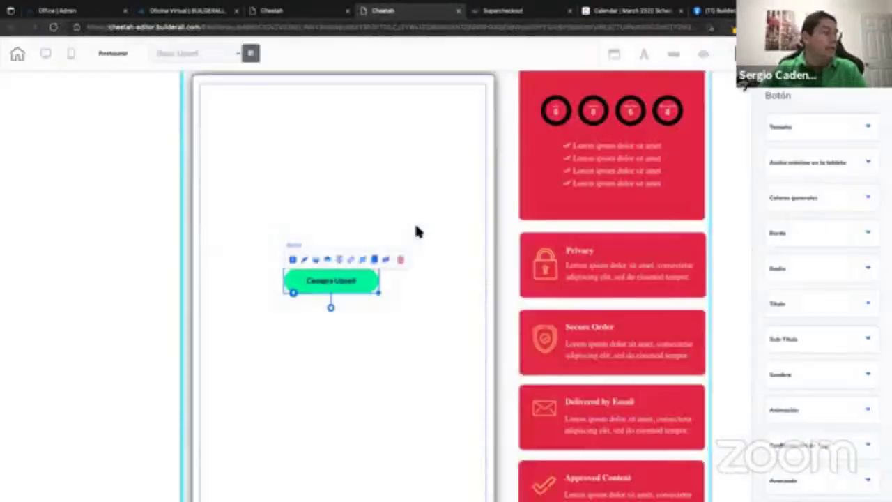
# Save the Basic Upsell page with Ctrl+S, publish it, and close the ready dialog.
pyautogui.hotkey('ctrl', 's')
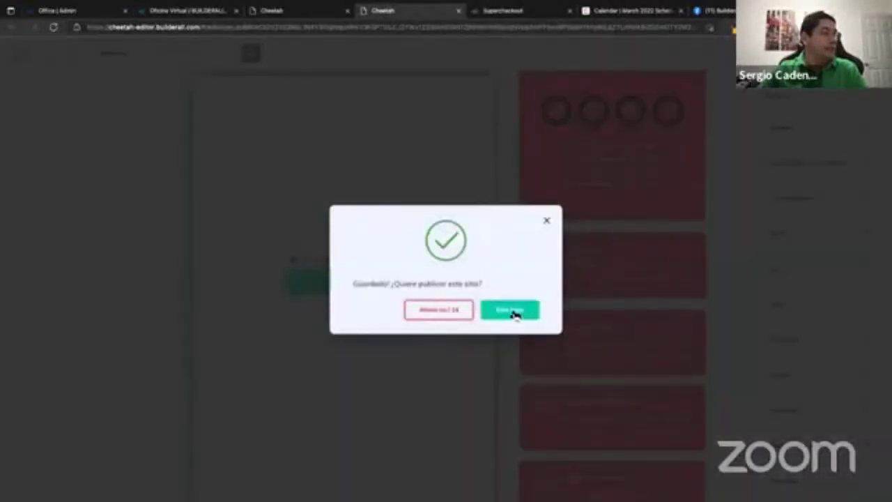
pyautogui.click(512, 312)
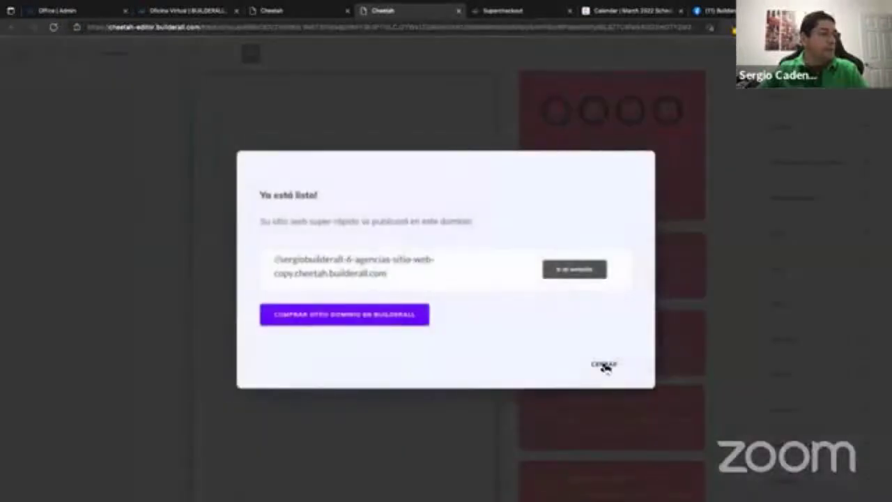
pyautogui.click(582, 363)
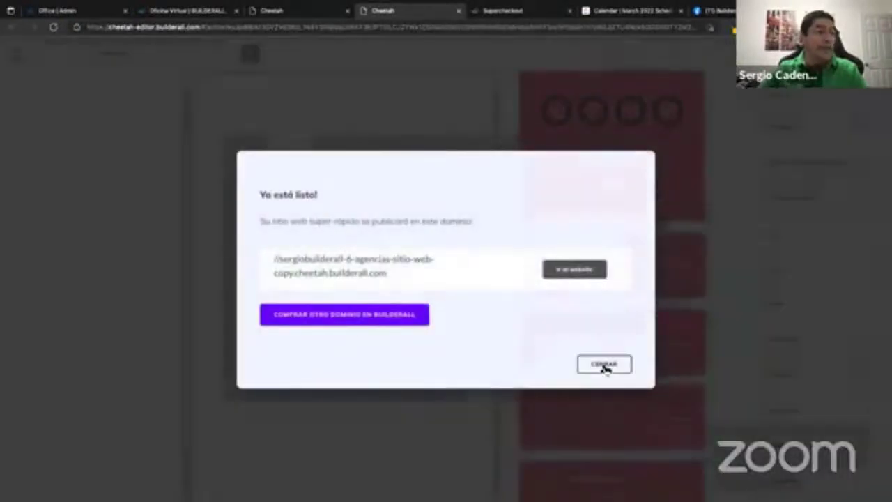
pyautogui.click(603, 365)
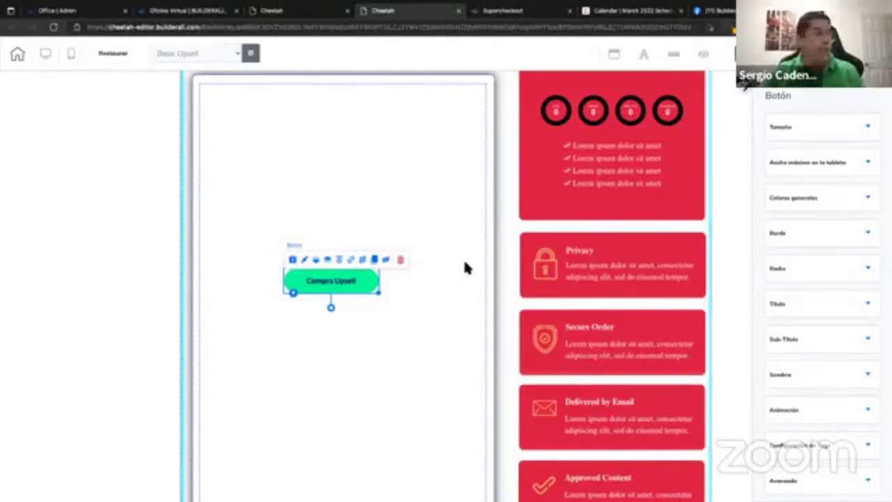
# Nudge the Compra Upsell button slightly lower, then return to SuperCheckout.
pyautogui.scroll(-1, 456, 262)
pyautogui.moveTo(350, 253); pyautogui.dragTo(354, 273)
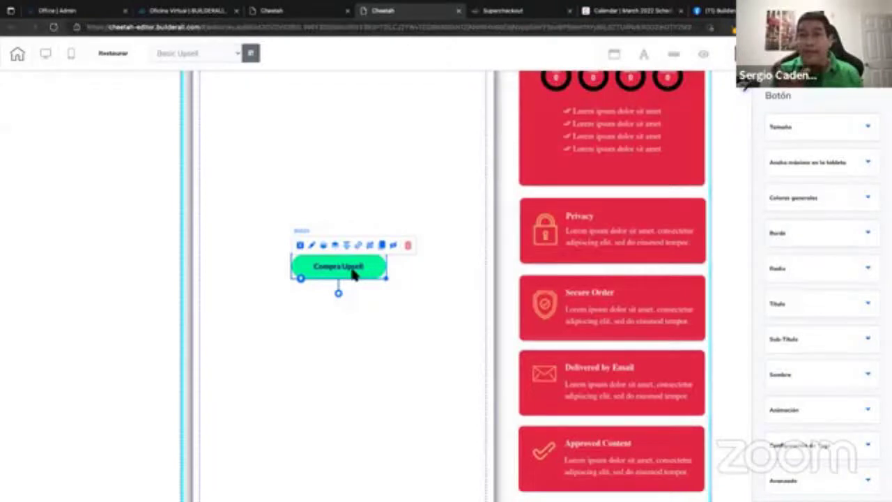
pyautogui.scroll(2, 354, 274)
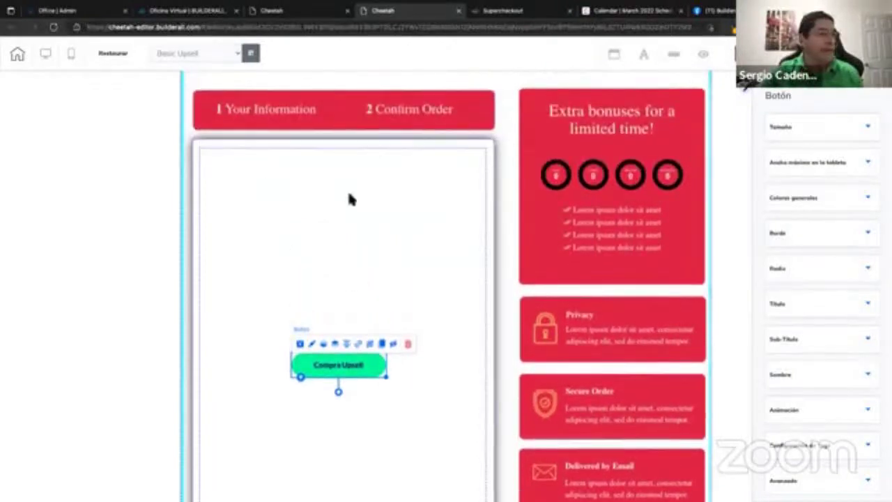
pyautogui.scroll(2, 422, 267)
pyautogui.scroll(-2, 422, 266)
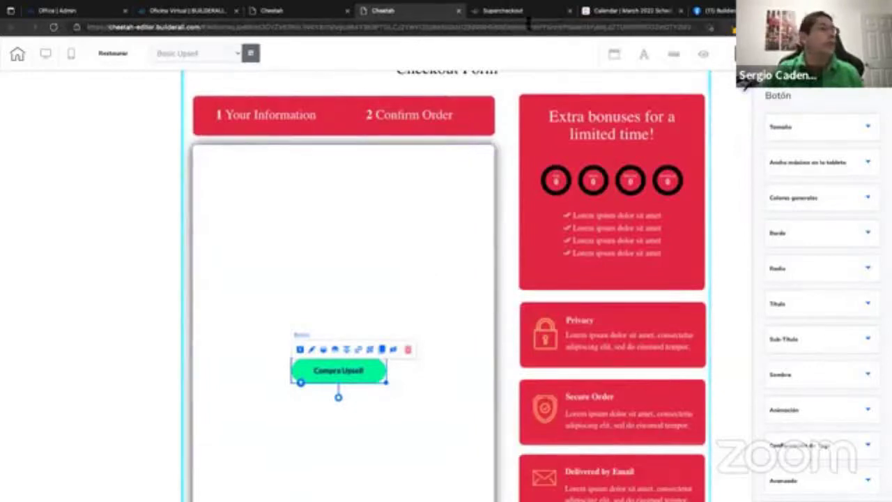
pyautogui.click(519, 19)
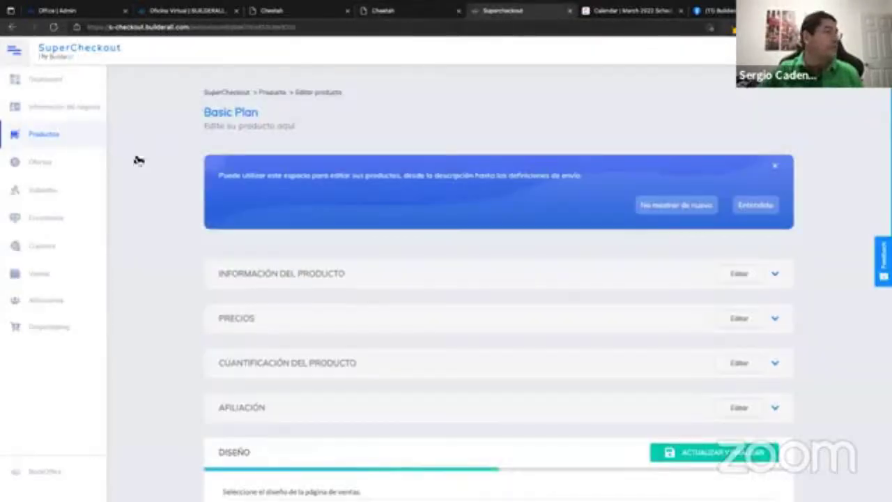
# Review the Upsell product's USD 150.00 price and checkout design settings.
pyautogui.click(47, 137)
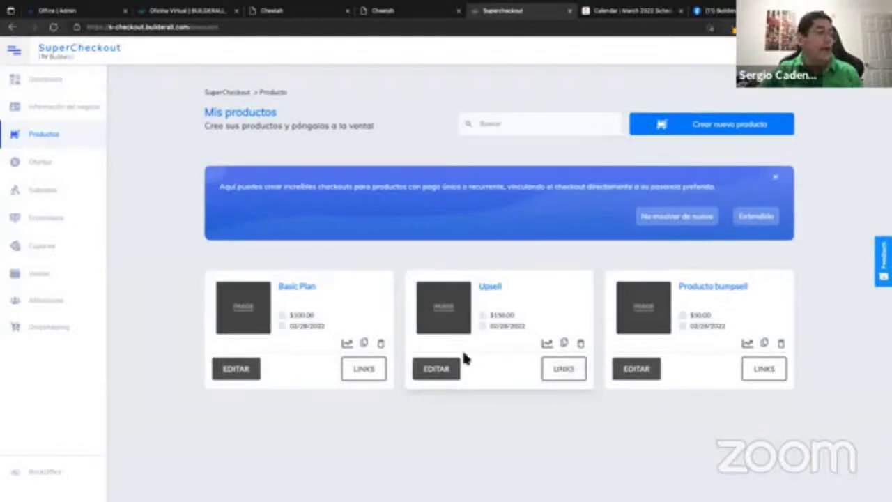
pyautogui.click(444, 369)
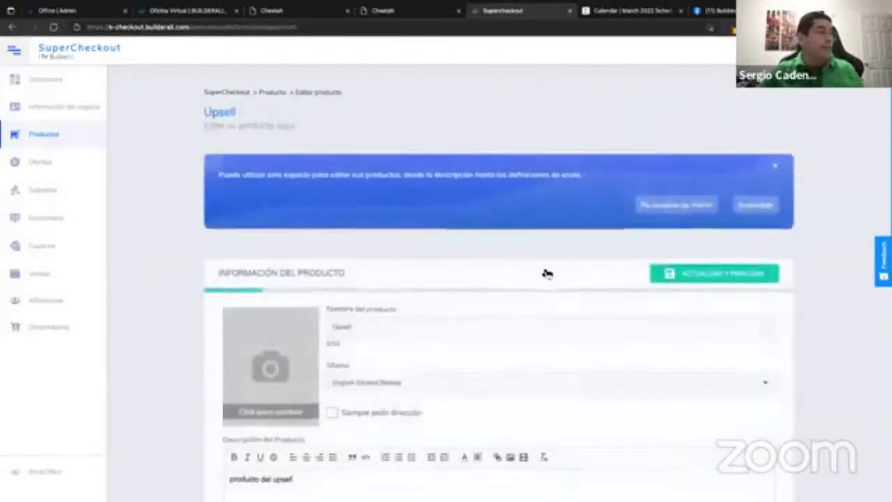
pyautogui.scroll(-3, 544, 273)
pyautogui.scroll(-3, 518, 238)
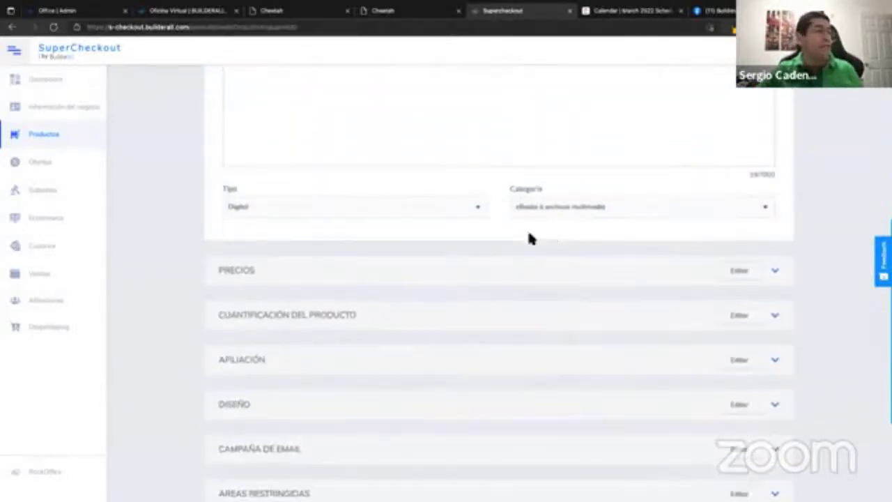
pyautogui.click(409, 280)
pyautogui.scroll(-3, 409, 272)
pyautogui.moveTo(454, 309); pyautogui.dragTo(486, 313)
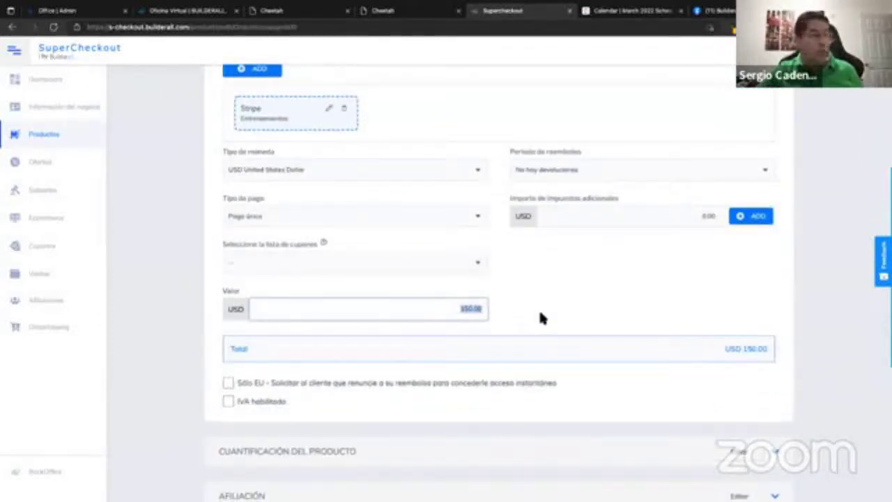
pyautogui.scroll(-5, 542, 317)
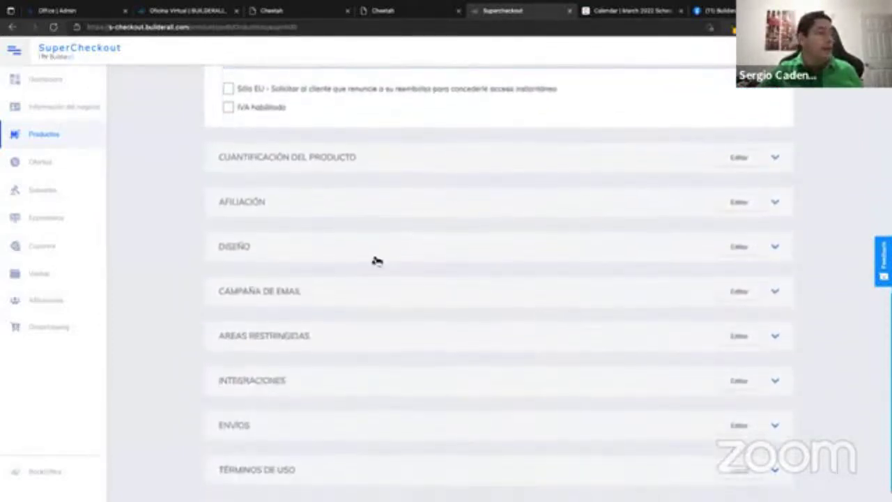
pyautogui.click(368, 253)
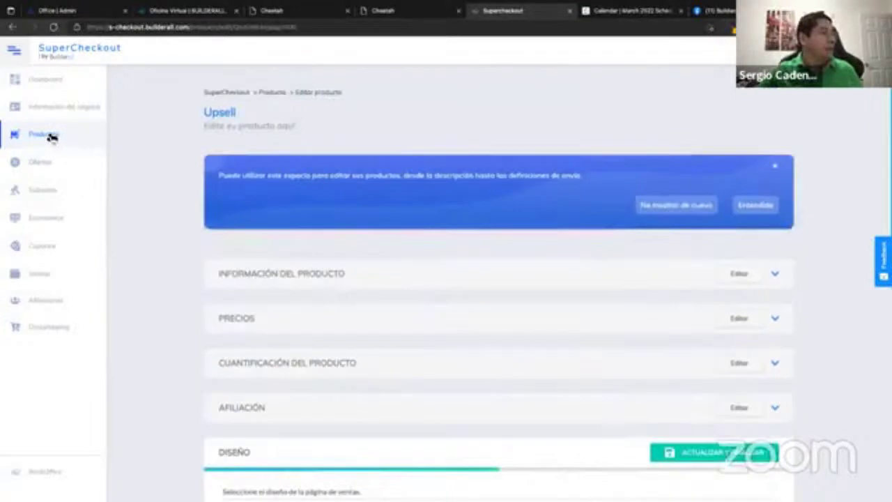
pyautogui.click(52, 137)
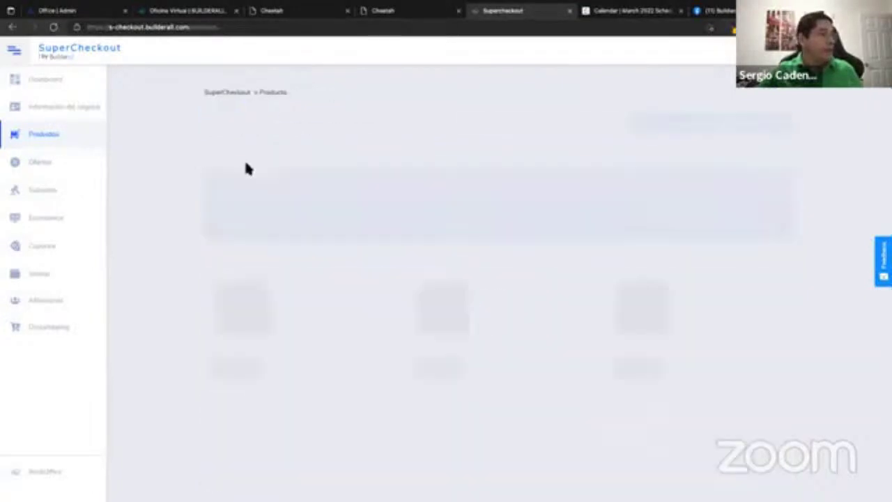
# Show the Upsell product's links and inspect the checkout URL and one-click warning.
pyautogui.click(571, 370)
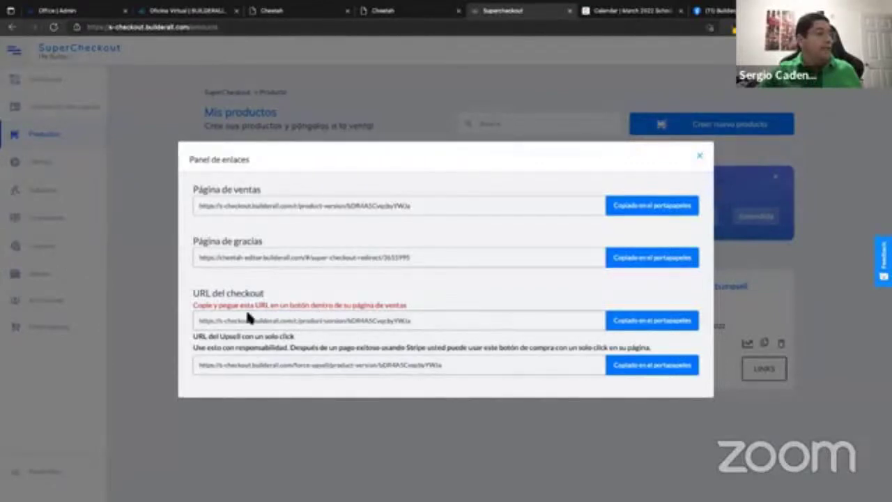
pyautogui.moveTo(200, 322); pyautogui.dragTo(413, 322)
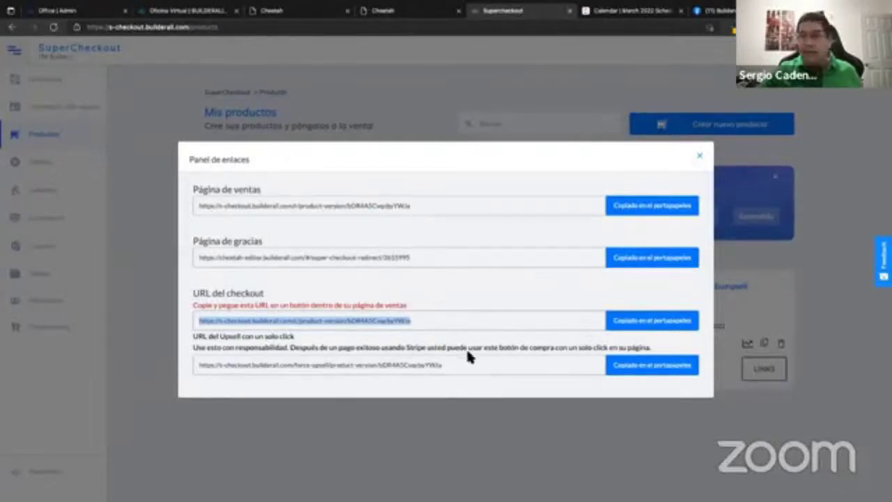
pyautogui.click(417, 322)
pyautogui.moveTo(421, 322); pyautogui.dragTo(199, 317)
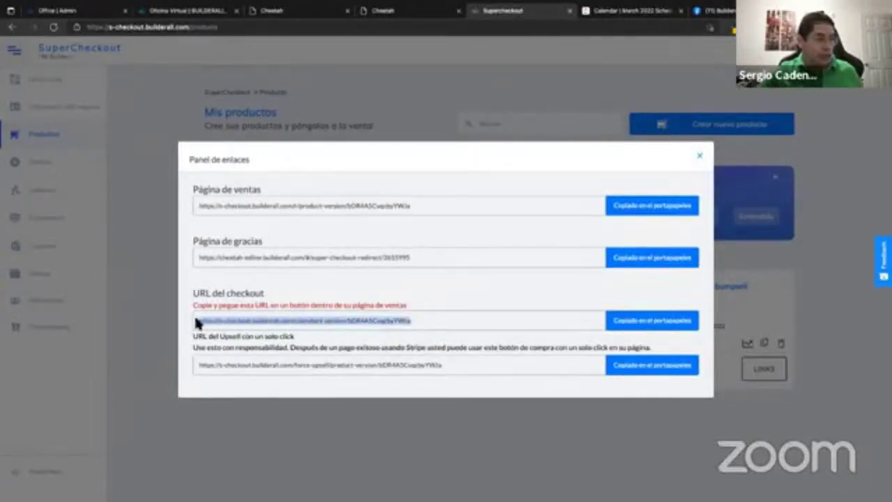
pyautogui.click(409, 324)
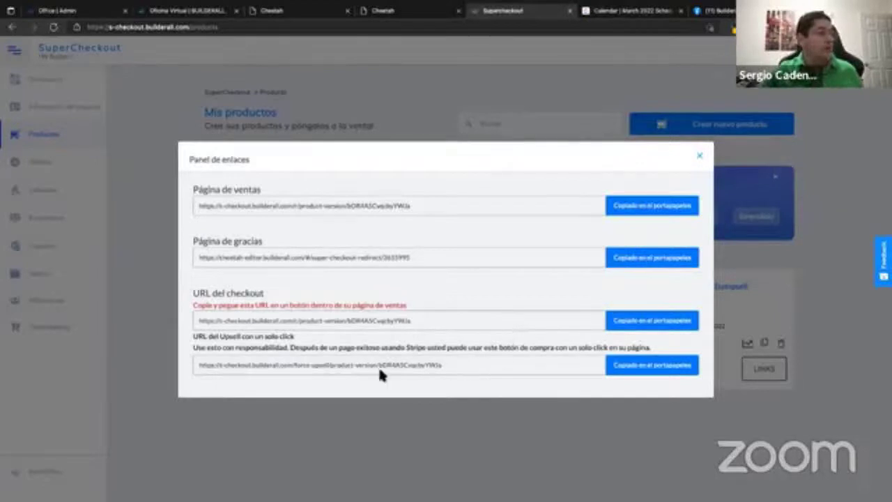
pyautogui.moveTo(194, 347); pyautogui.dragTo(662, 349)
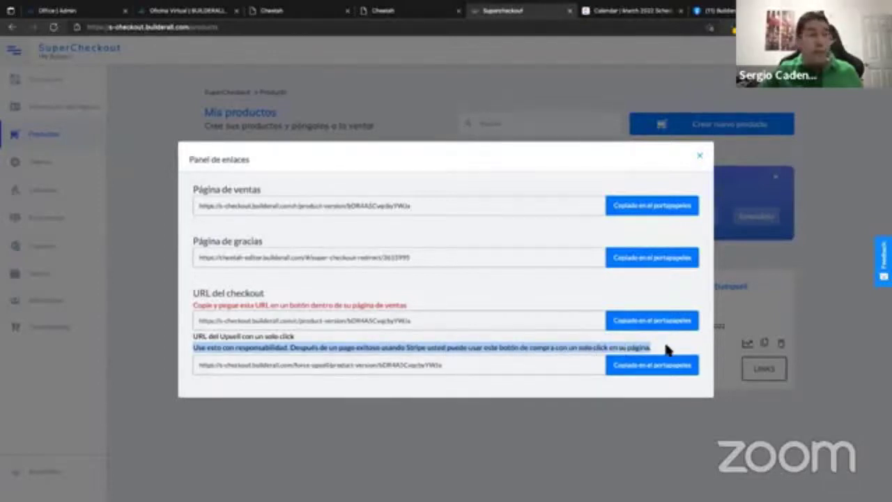
pyautogui.click(640, 345)
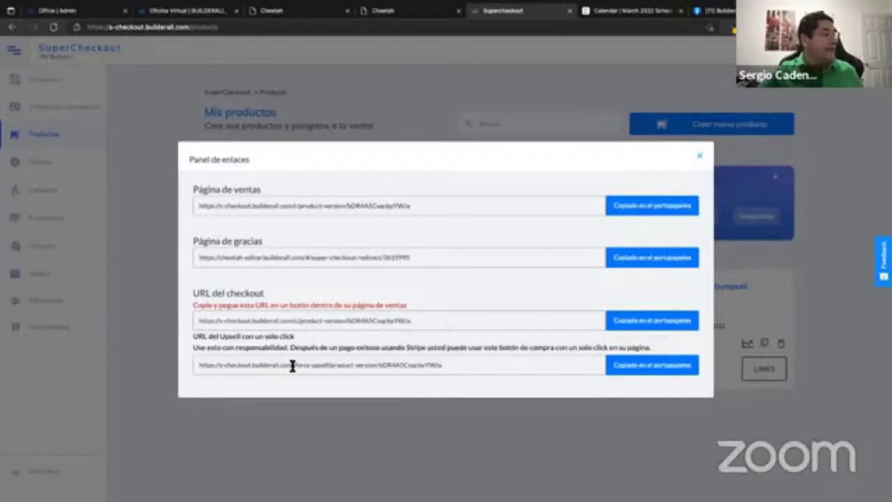
# Copy the one-click upsell URL and close the links panel.
pyautogui.moveTo(293, 366); pyautogui.dragTo(341, 374)
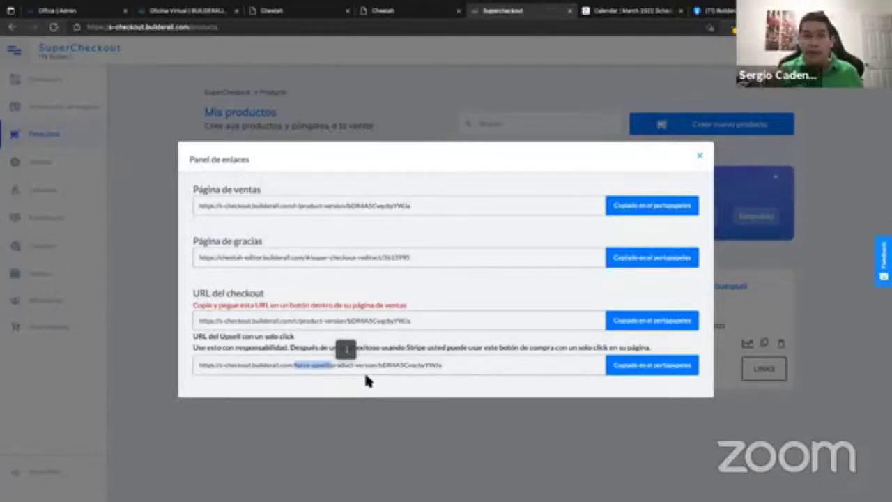
pyautogui.click(646, 370)
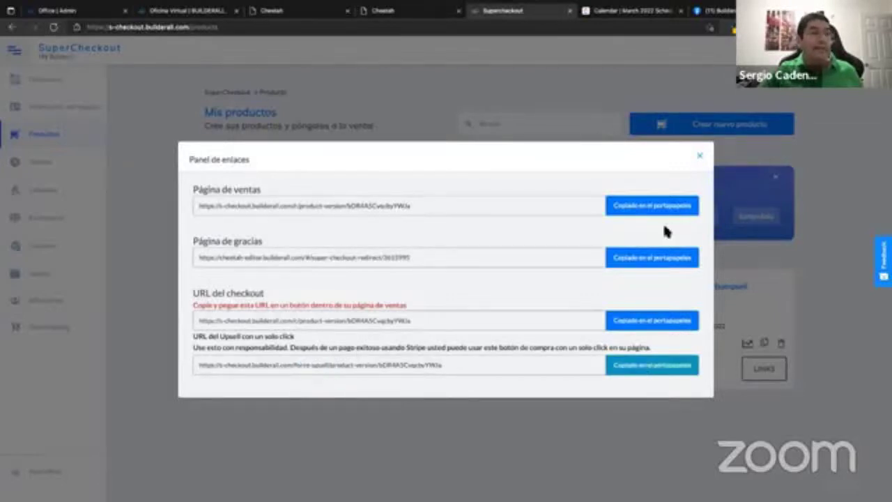
pyautogui.click(700, 155)
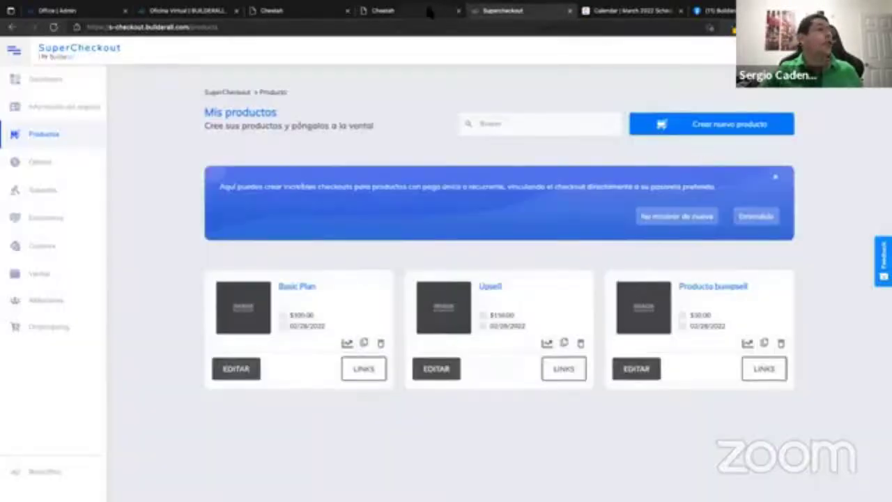
pyautogui.click(430, 14)
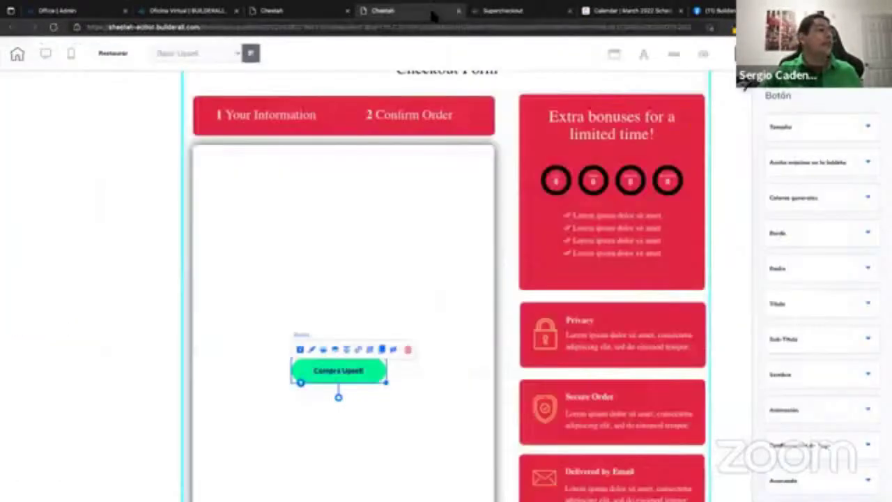
# Link the Compra Upsell button to the copied one-click upsell URL and republish the site.
pyautogui.click(359, 350)
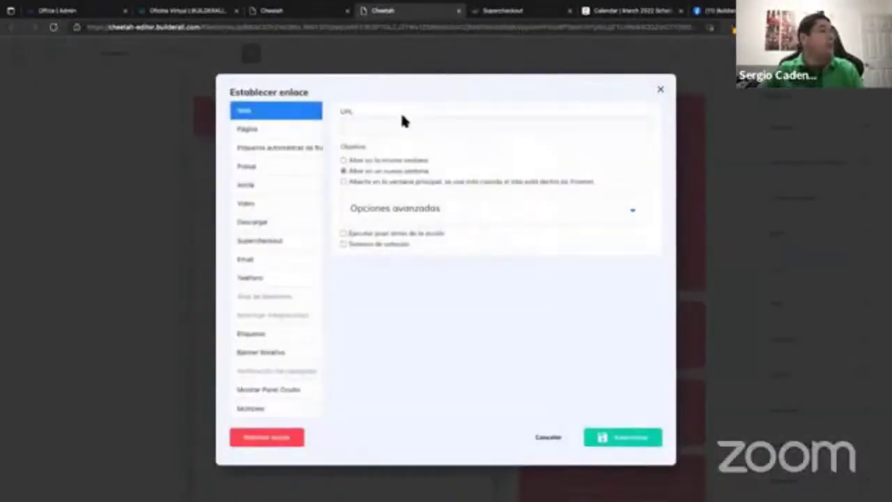
pyautogui.click(399, 124)
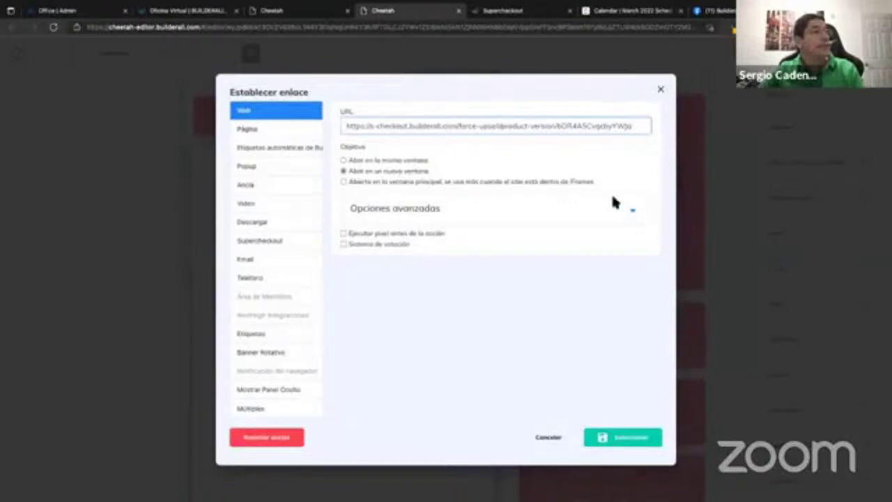
pyautogui.click(626, 445)
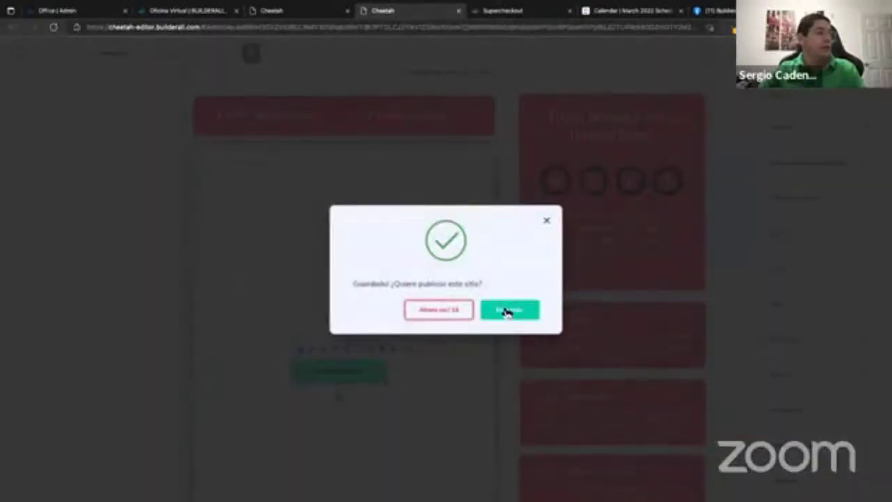
pyautogui.click(509, 310)
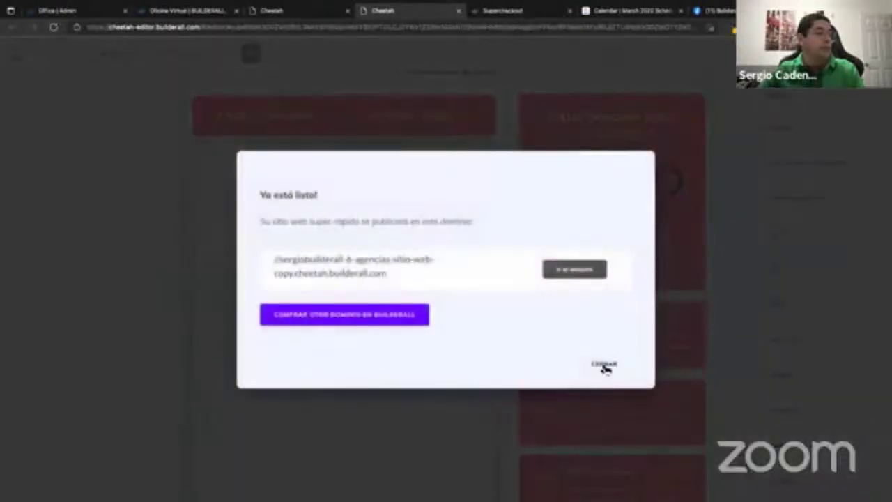
pyautogui.click(605, 368)
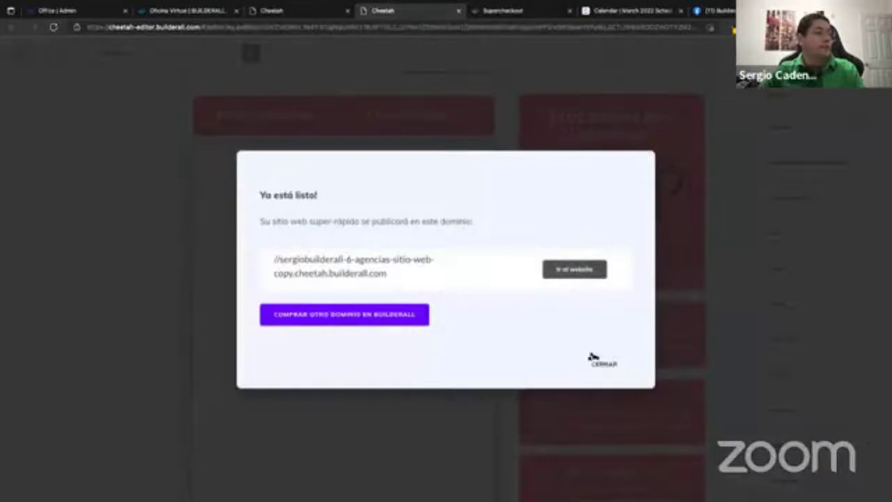
pyautogui.click(598, 361)
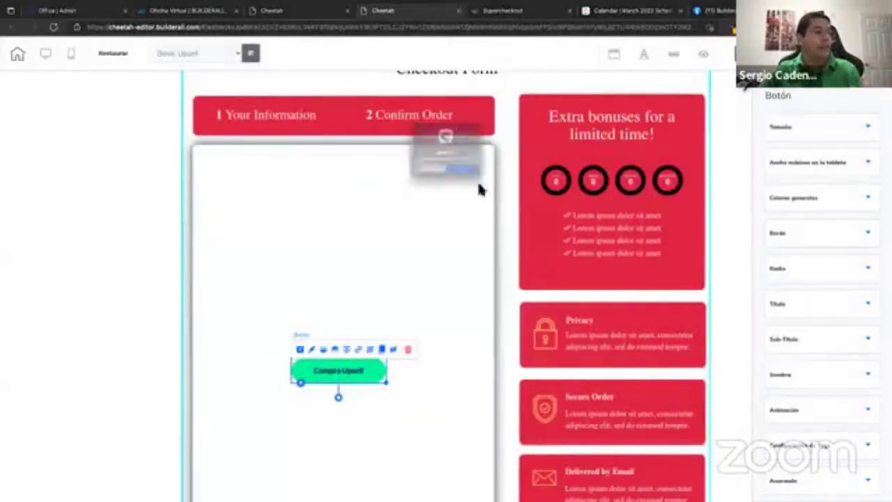
# Close the page editor, confirm Basic Upsell in the pages grid, and return to SuperCheckout.
pyautogui.click(468, 183)
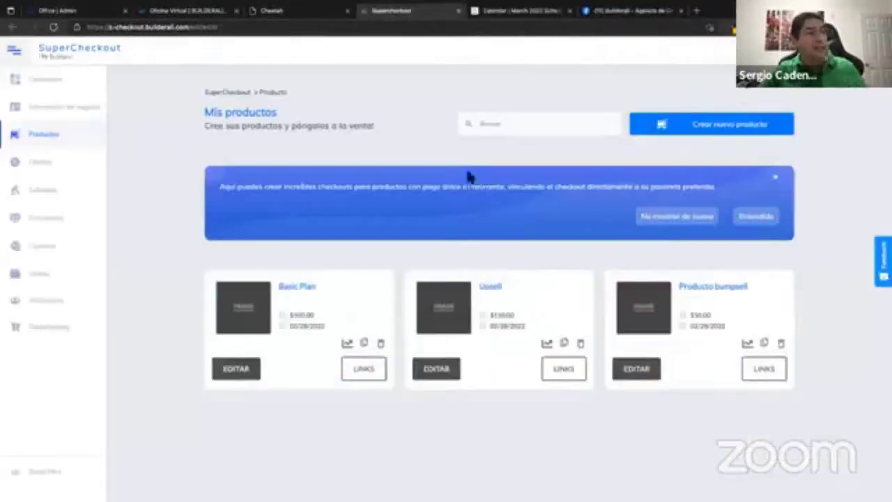
pyautogui.click(297, 11)
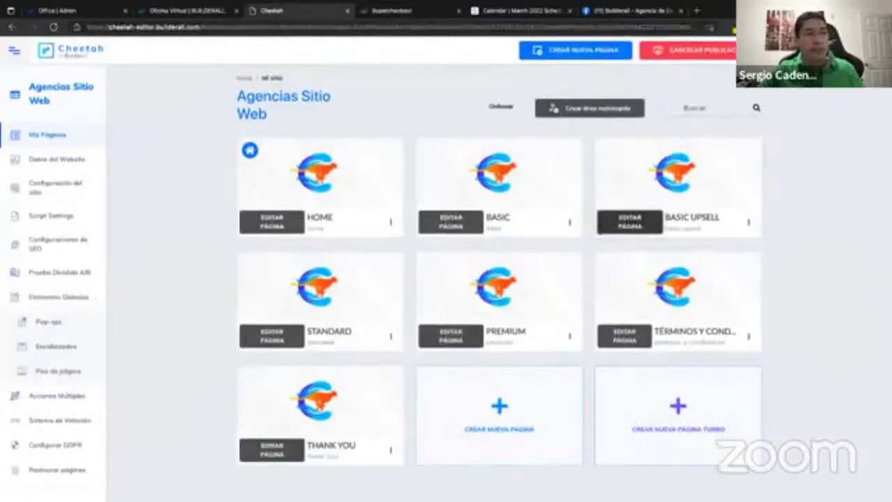
pyautogui.moveTo(693, 186)
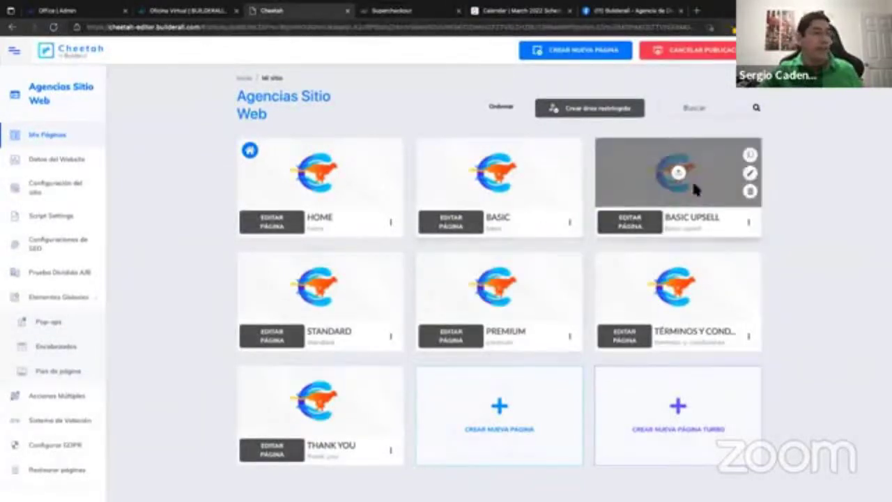
pyautogui.click(414, 11)
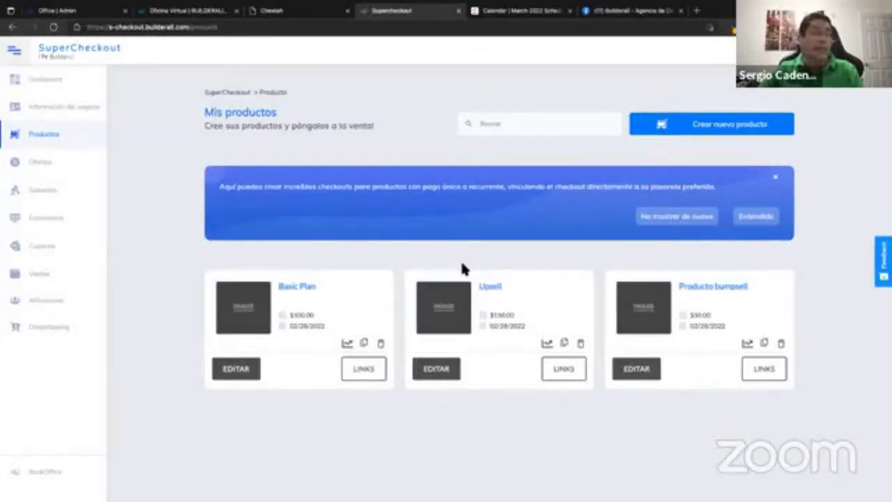
# Under the Basic Plan product's DISEÑO settings, set the thank-you page to 'Basic Upsell'.
pyautogui.click(243, 371)
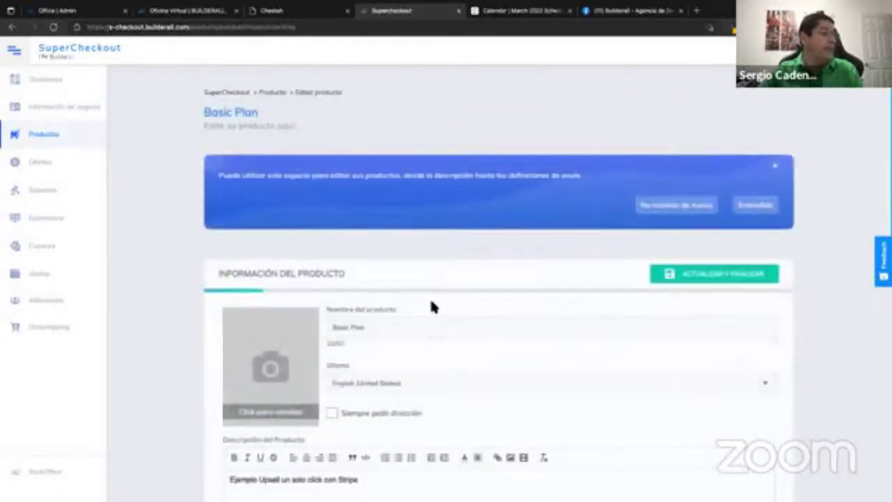
pyautogui.scroll(-2, 427, 300)
pyautogui.scroll(-5, 418, 307)
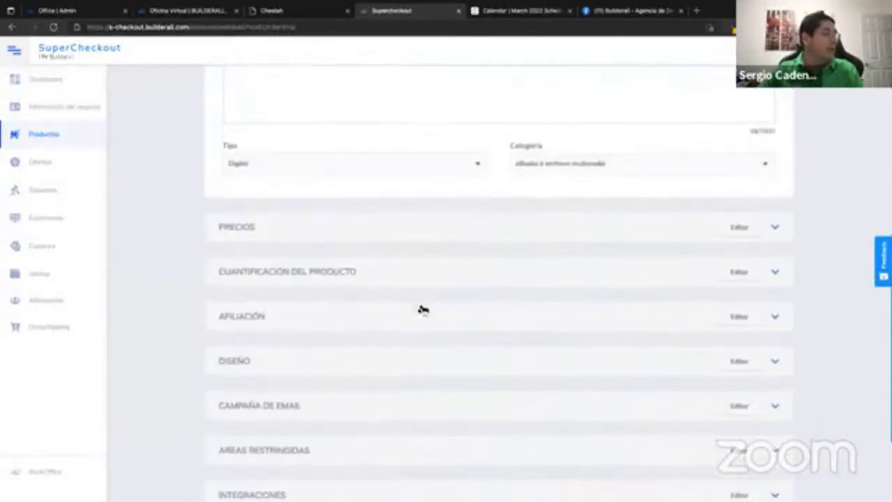
pyautogui.click(278, 368)
pyautogui.scroll(-2, 453, 340)
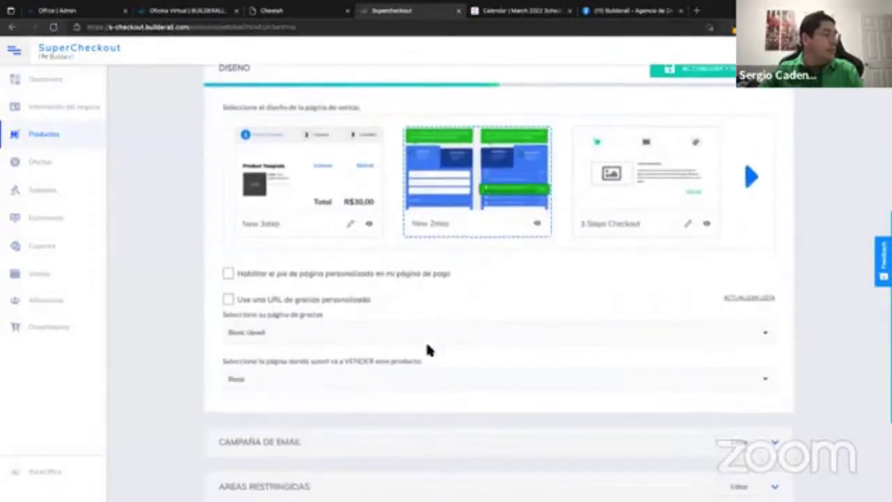
pyautogui.click(275, 334)
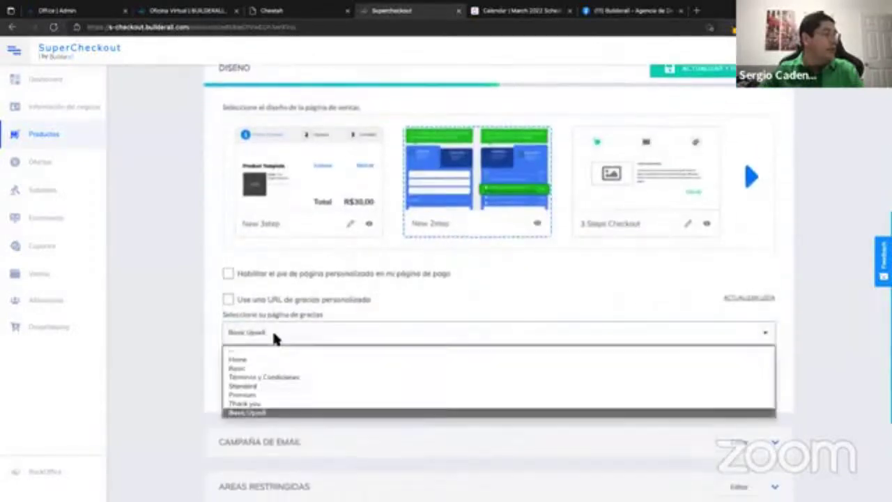
pyautogui.click(262, 414)
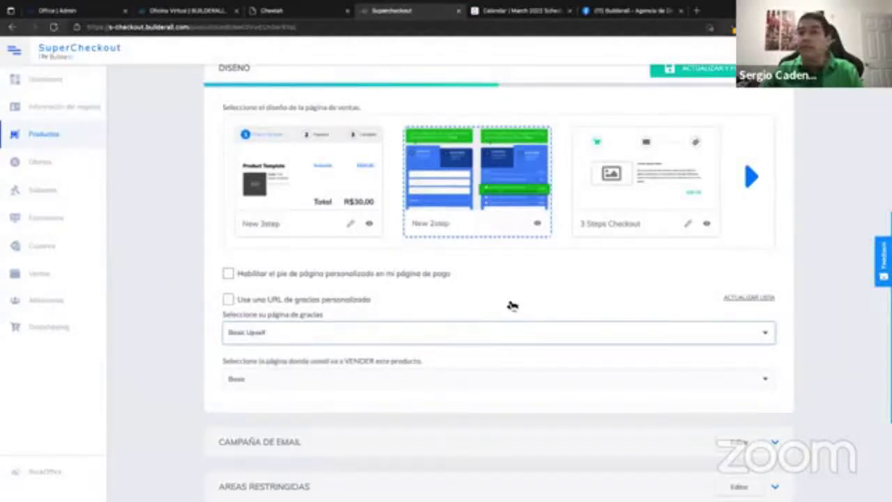
pyautogui.scroll(1, 672, 228)
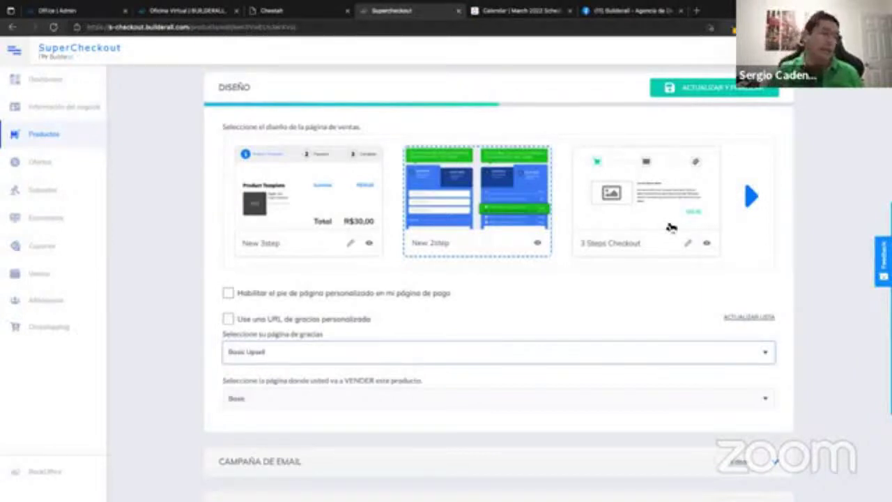
pyautogui.click(722, 92)
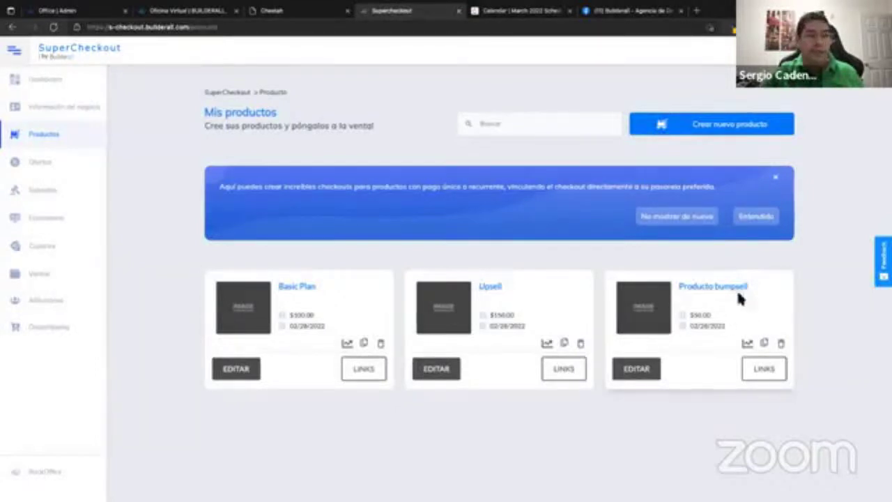
# Highlight the Producto bumpsell name in the Mis productos list.
pyautogui.moveTo(677, 286); pyautogui.dragTo(750, 287)
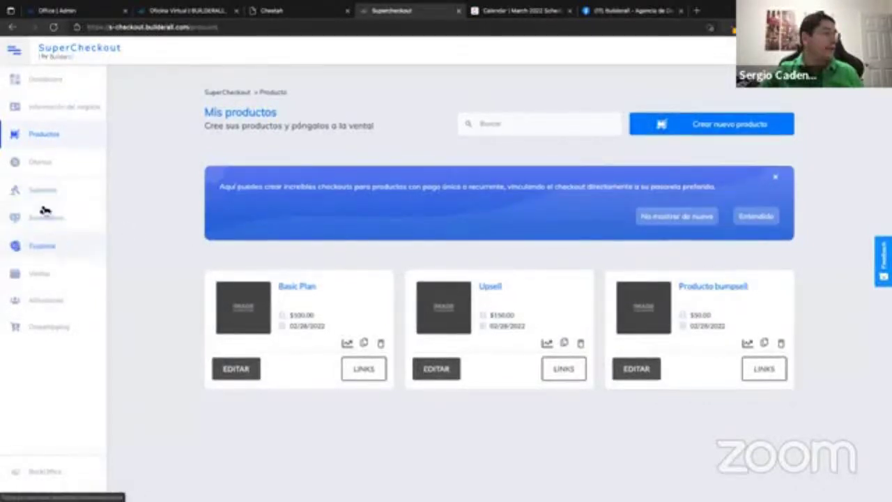
# Open the Bumpsell offer for editing and keep Basic Plan as its main product.
pyautogui.click(40, 162)
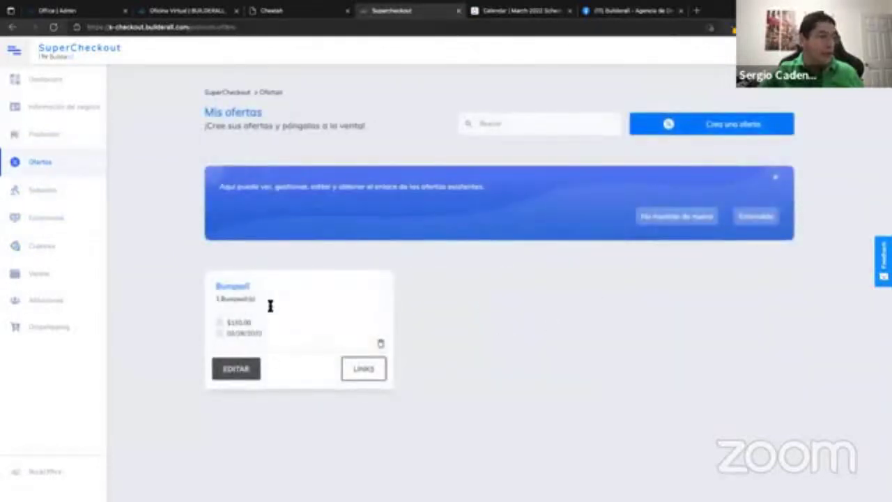
pyautogui.click(237, 370)
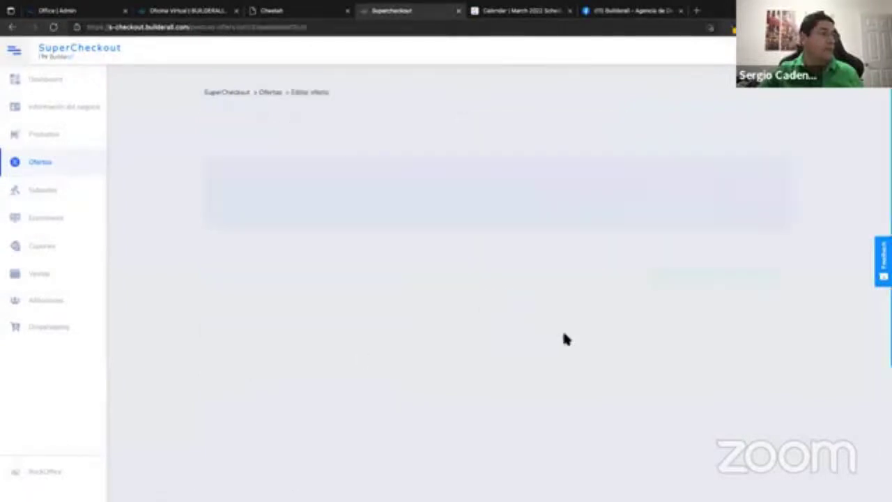
pyautogui.scroll(-2, 503, 320)
pyautogui.scroll(-1, 502, 319)
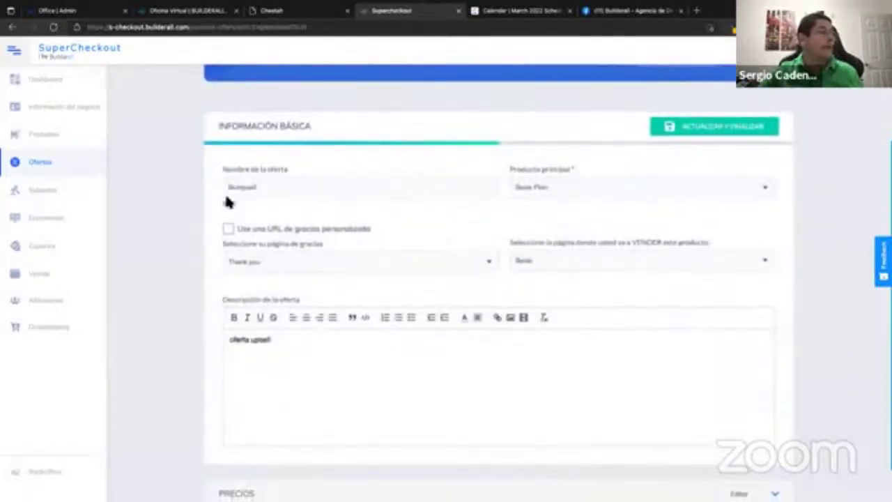
pyautogui.click(262, 188)
pyautogui.moveTo(262, 188); pyautogui.dragTo(219, 186)
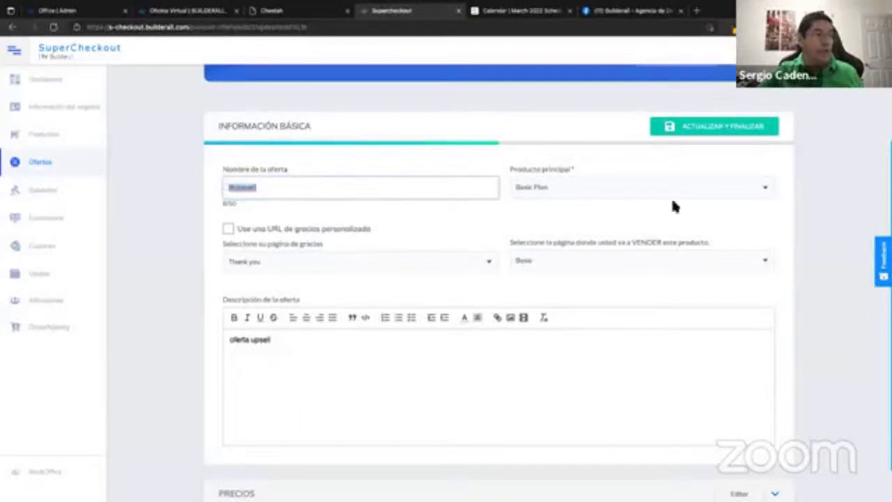
pyautogui.click(561, 187)
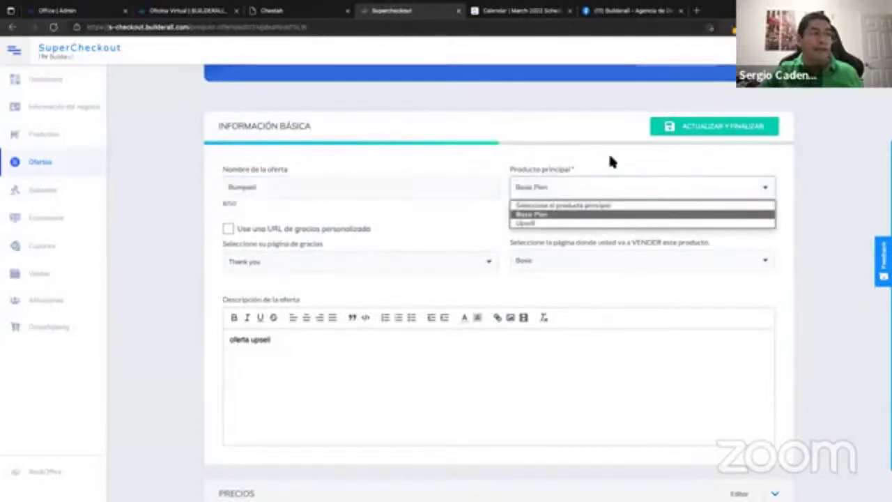
pyautogui.click(548, 183)
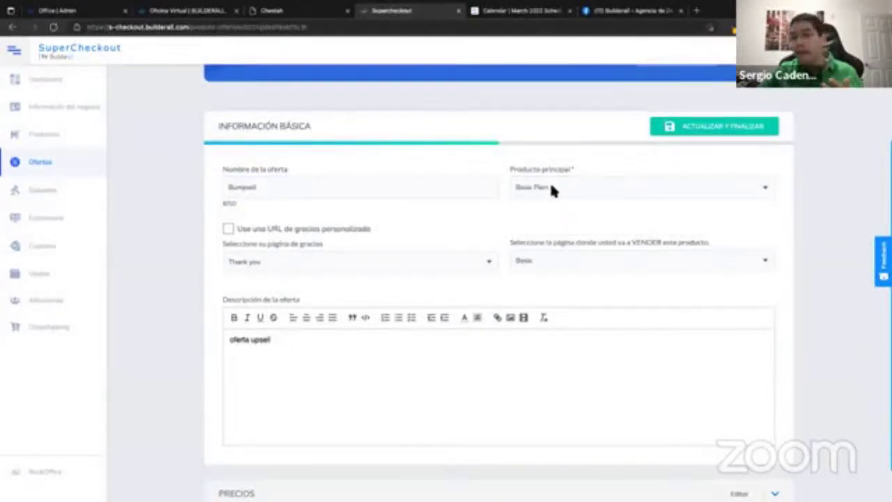
# Keep 'Thank you' as the offer's thank-you page and expand its Precios section.
pyautogui.scroll(-1, 574, 279)
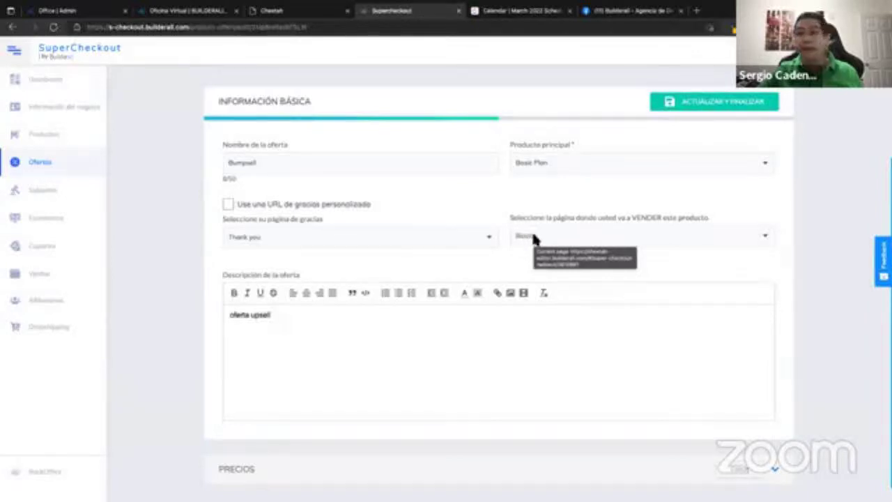
pyautogui.click(269, 239)
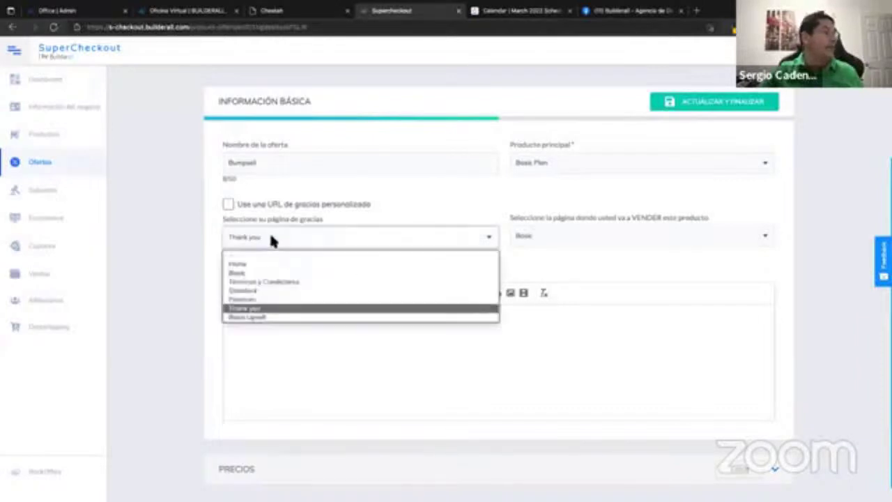
pyautogui.click(255, 311)
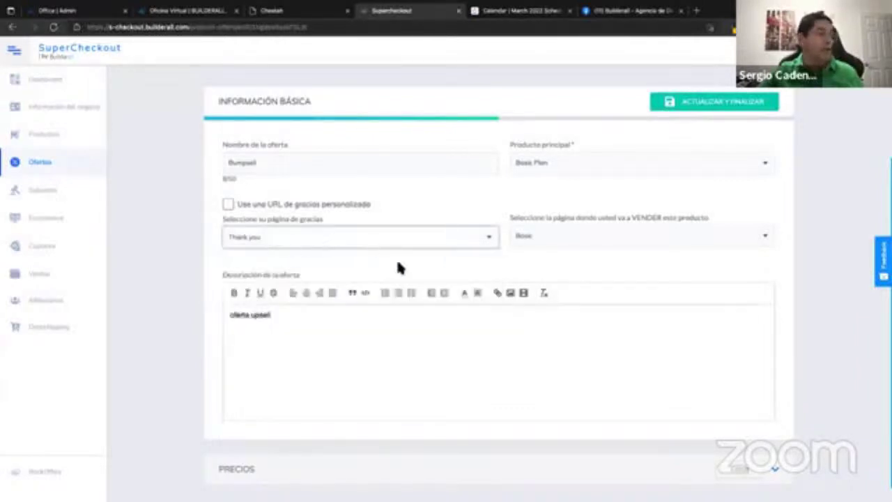
pyautogui.scroll(-1, 543, 315)
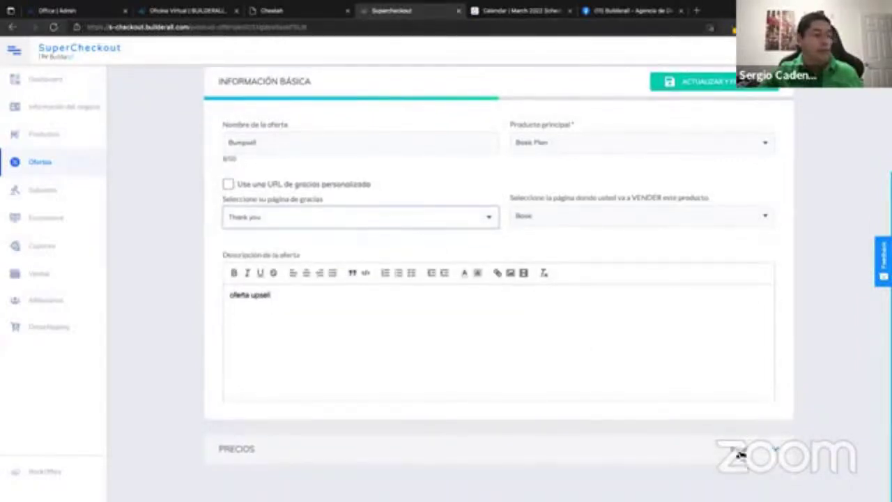
pyautogui.click(737, 454)
pyautogui.scroll(-3, 631, 384)
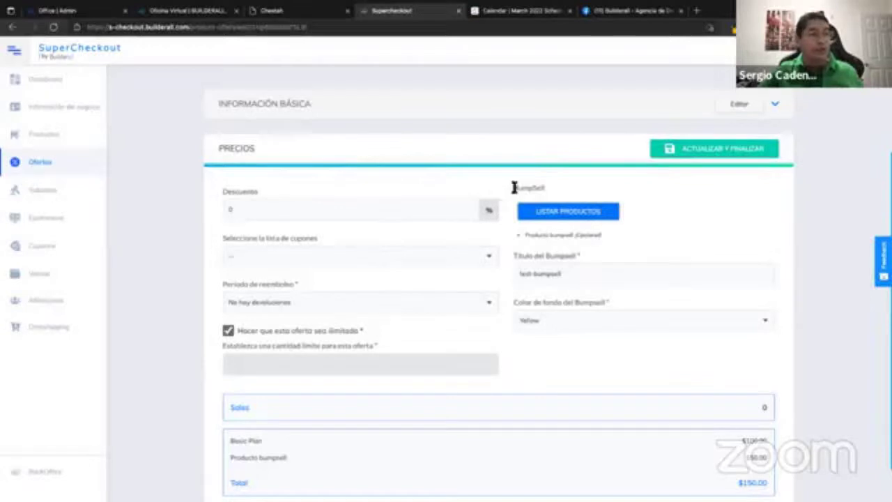
# Reselect Producto bumpsell as the offer's optional add-on product and save the choice.
pyautogui.moveTo(554, 191); pyautogui.dragTo(516, 188)
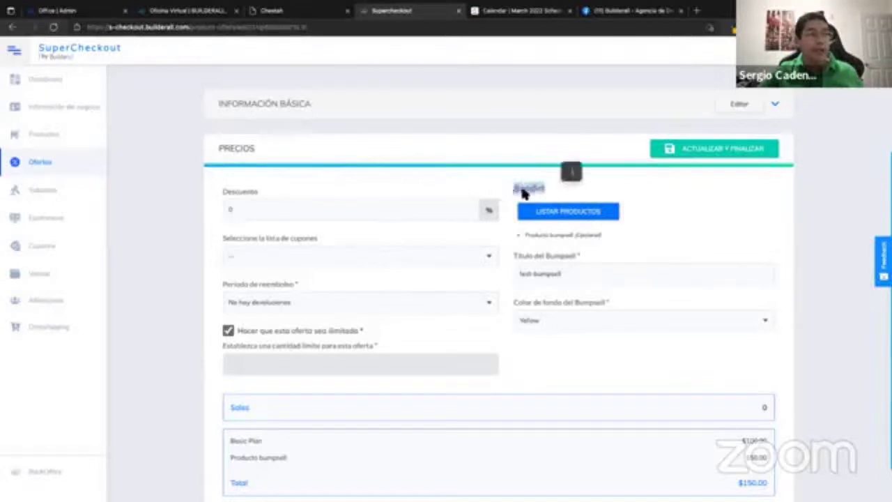
pyautogui.click(566, 213)
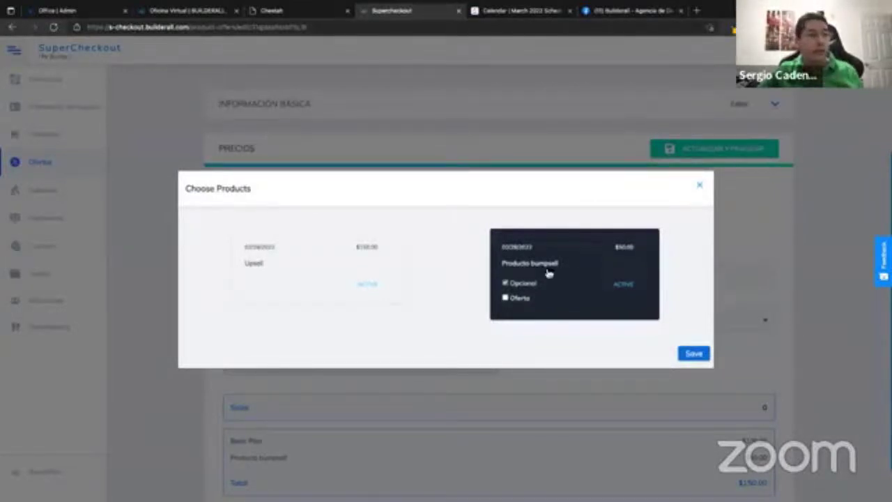
pyautogui.click(628, 291)
pyautogui.click(696, 361)
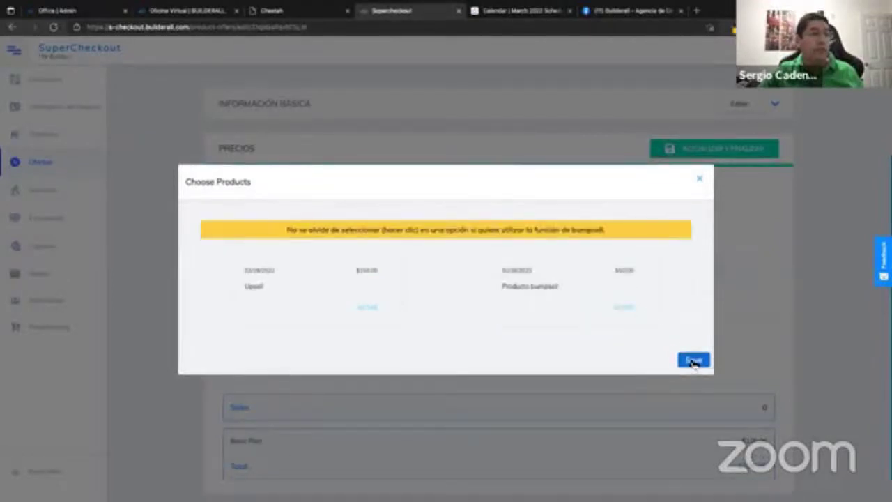
pyautogui.click(589, 217)
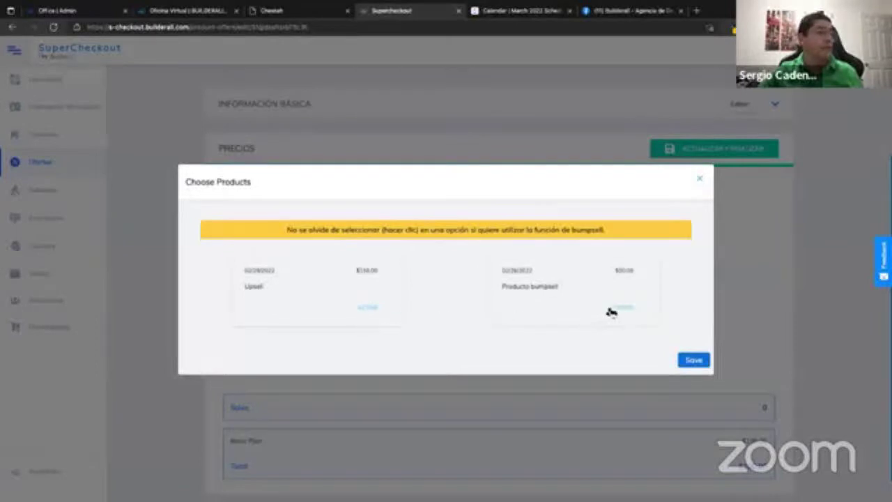
pyautogui.click(623, 310)
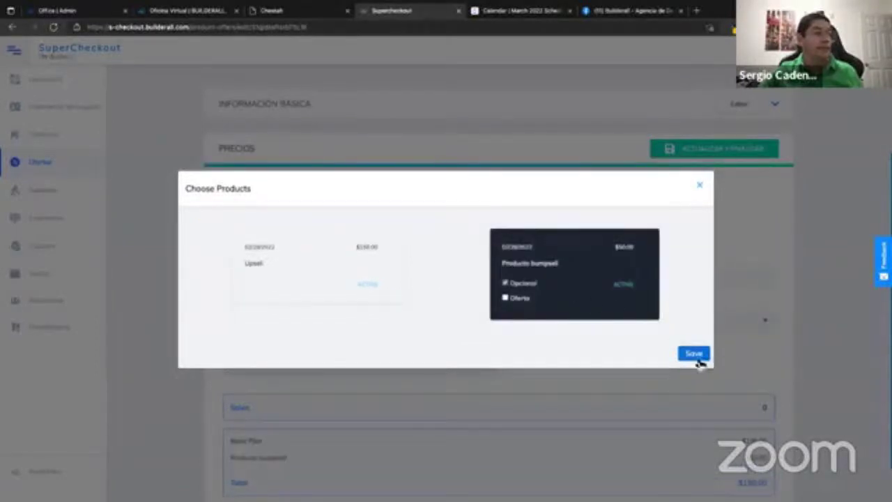
pyautogui.click(693, 354)
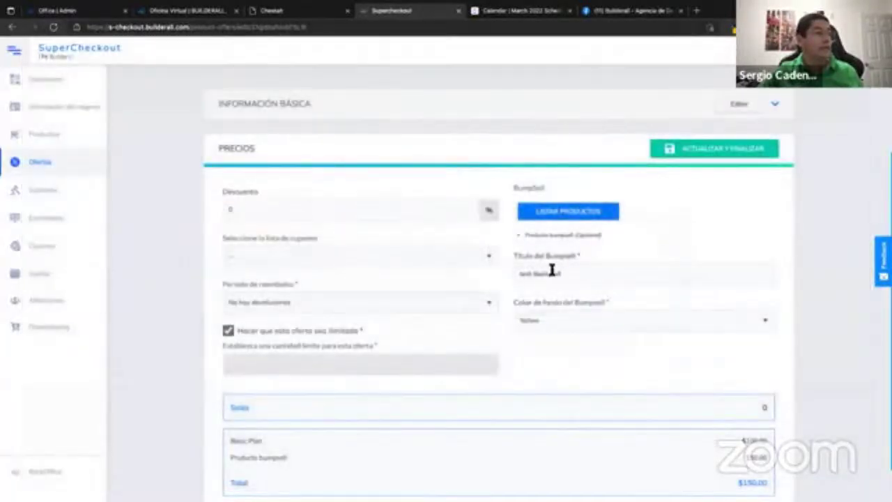
# Change the bumpsell background colour to Green, save the offer, and go back to Cheetah.
pyautogui.click(568, 274)
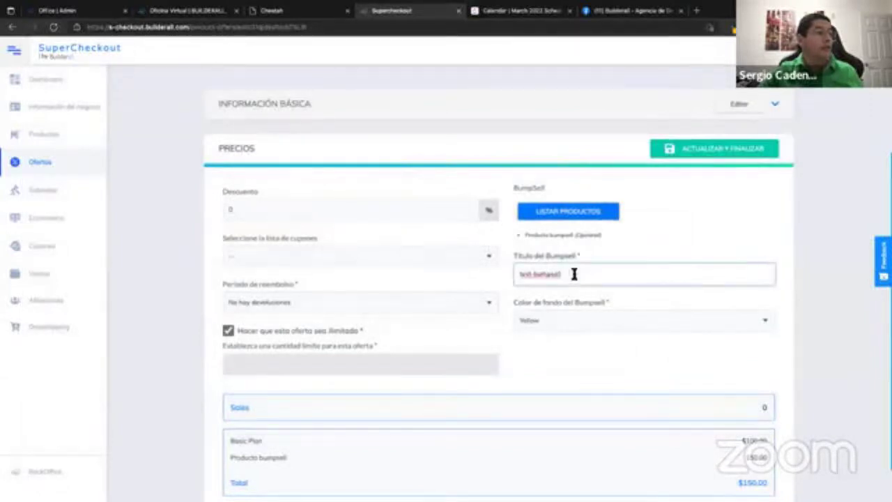
pyautogui.moveTo(522, 275); pyautogui.dragTo(548, 276)
pyautogui.click(535, 275)
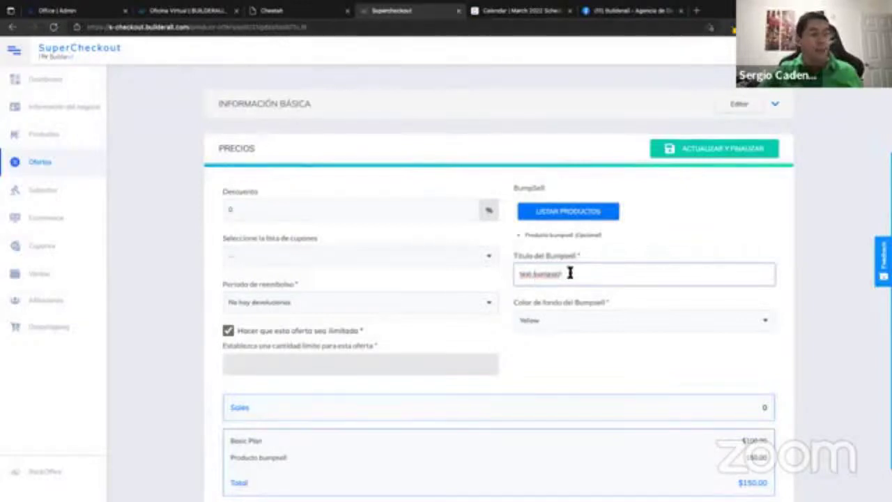
pyautogui.click(547, 320)
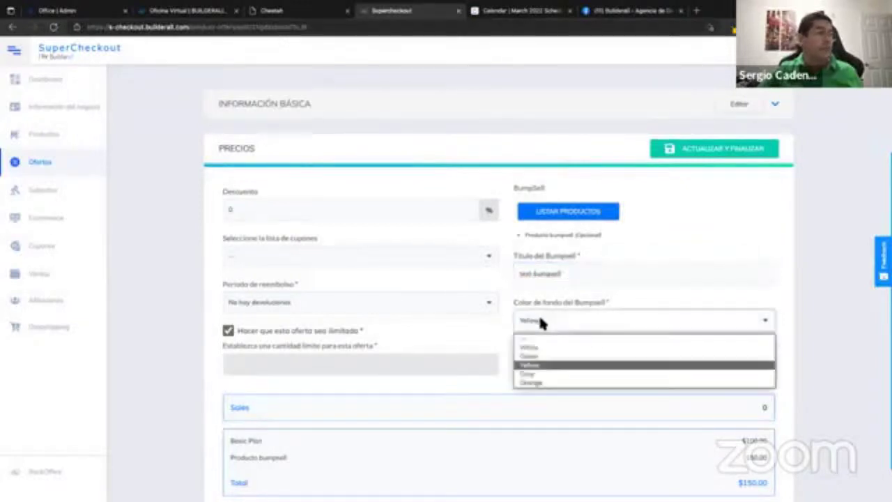
pyautogui.click(530, 356)
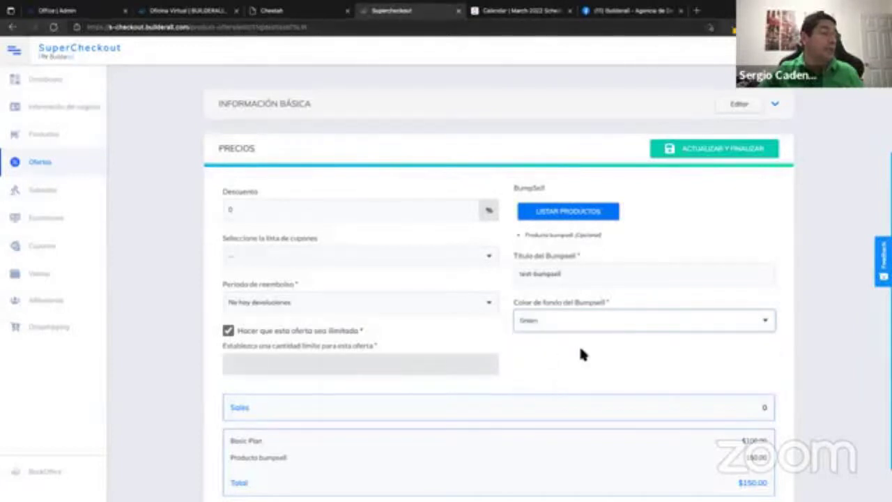
pyautogui.scroll(-1, 725, 270)
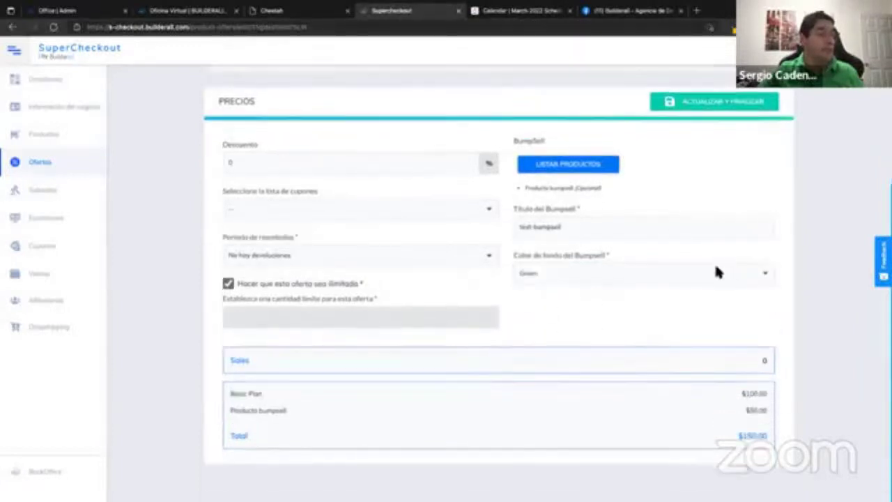
pyautogui.click(697, 105)
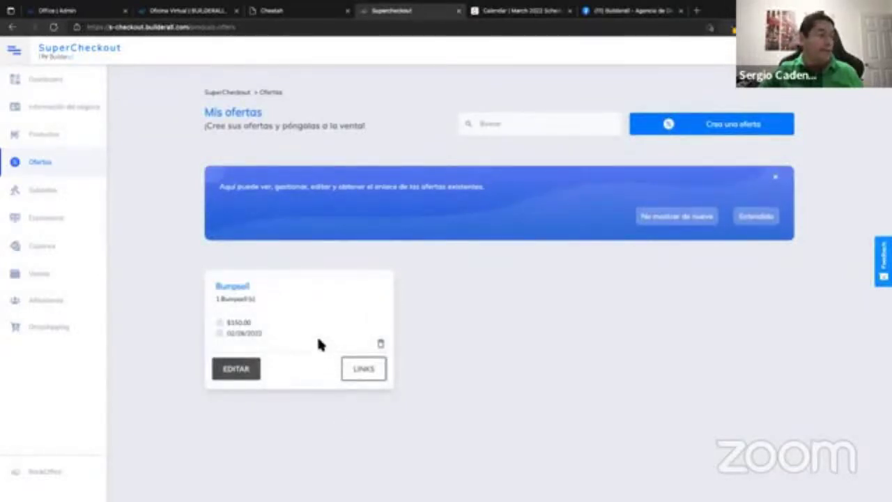
pyautogui.click(315, 13)
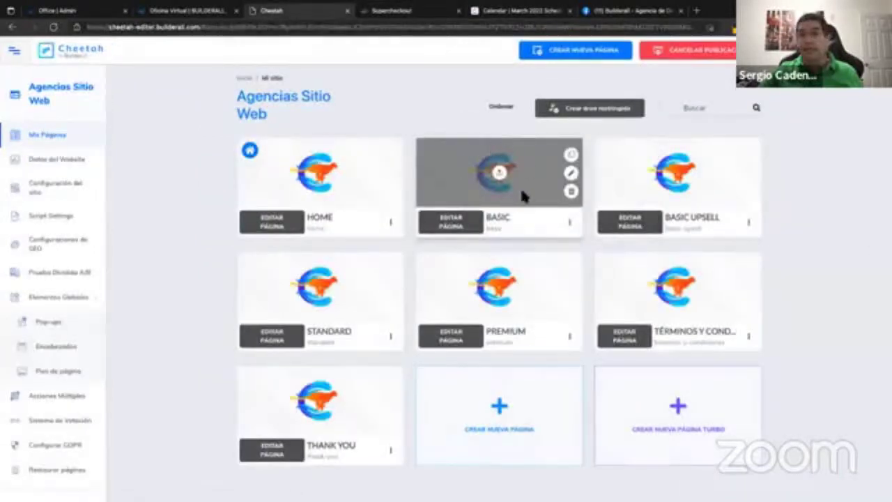
# On the BASIC page, link the Super Checkout form to the Offer Bumpsell offer.
pyautogui.click(450, 222)
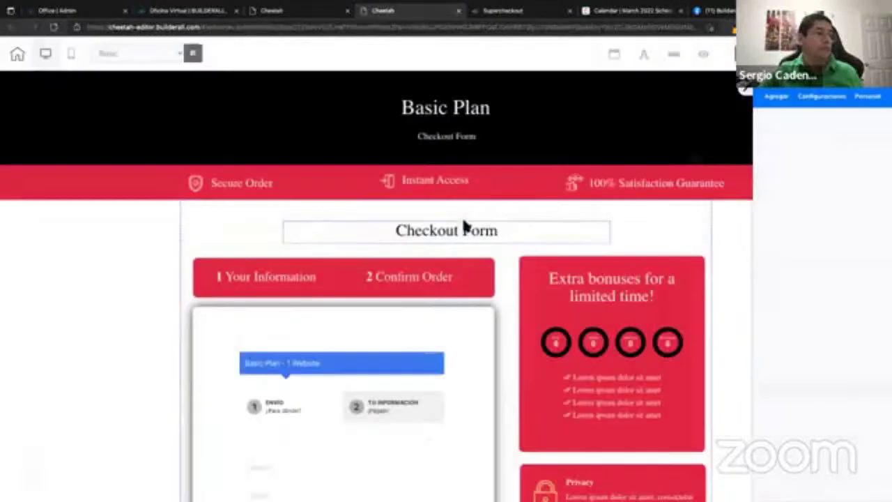
pyautogui.scroll(-3, 491, 293)
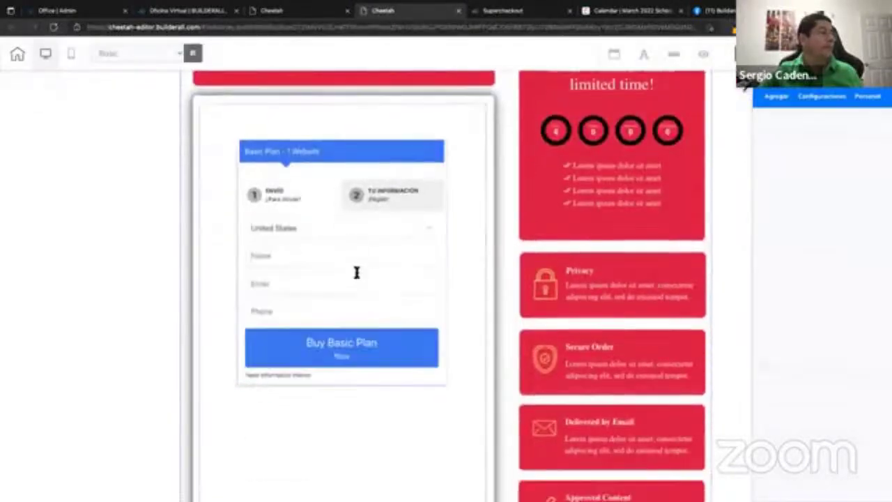
pyautogui.click(349, 245)
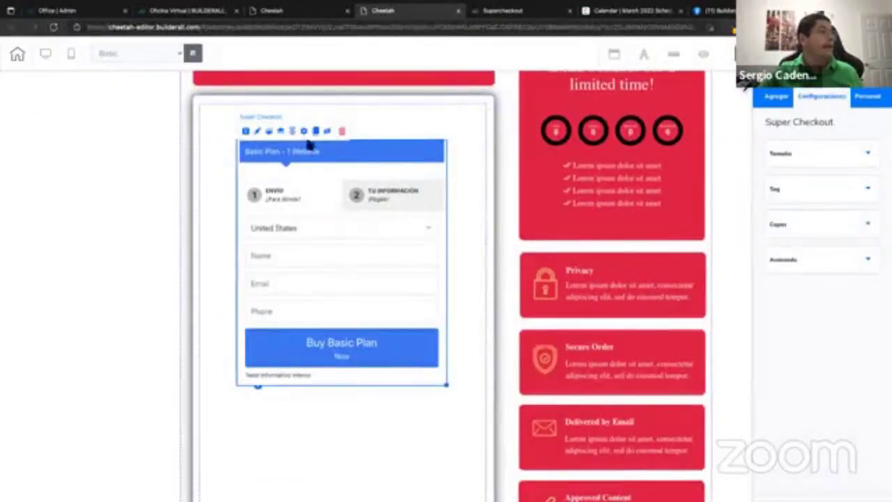
pyautogui.click(303, 133)
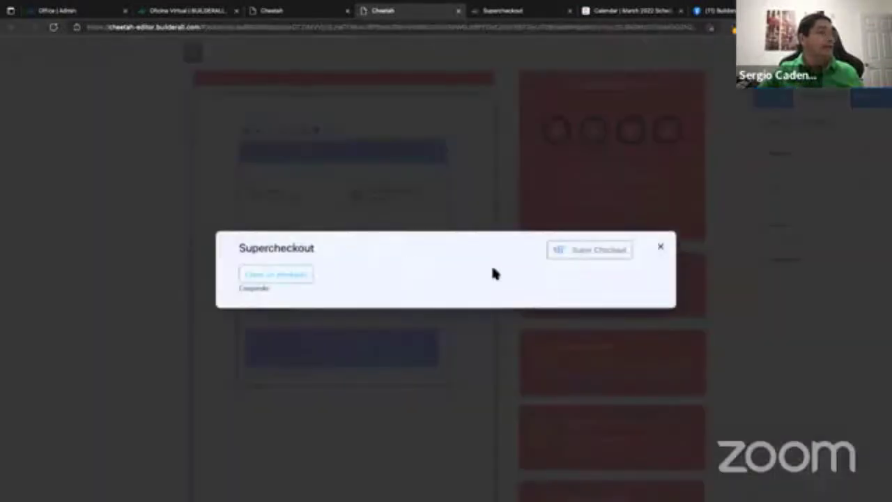
pyautogui.scroll(-2, 576, 288)
pyautogui.scroll(-5, 576, 285)
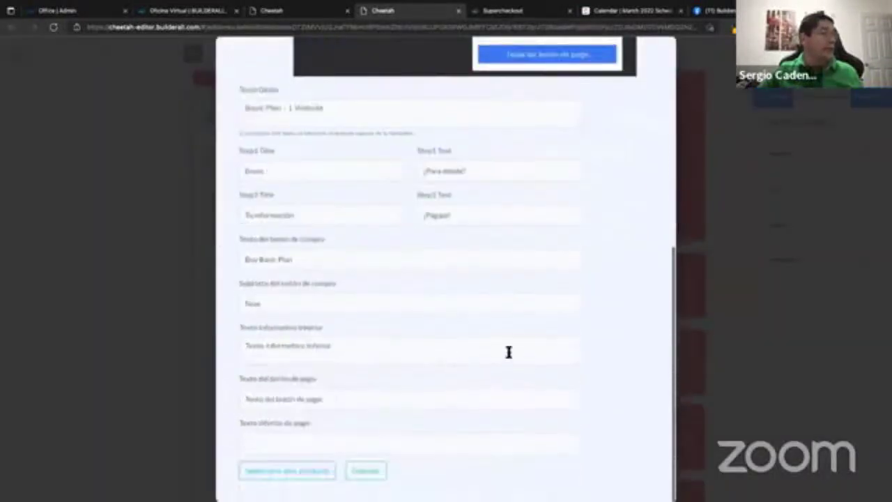
pyautogui.click(300, 476)
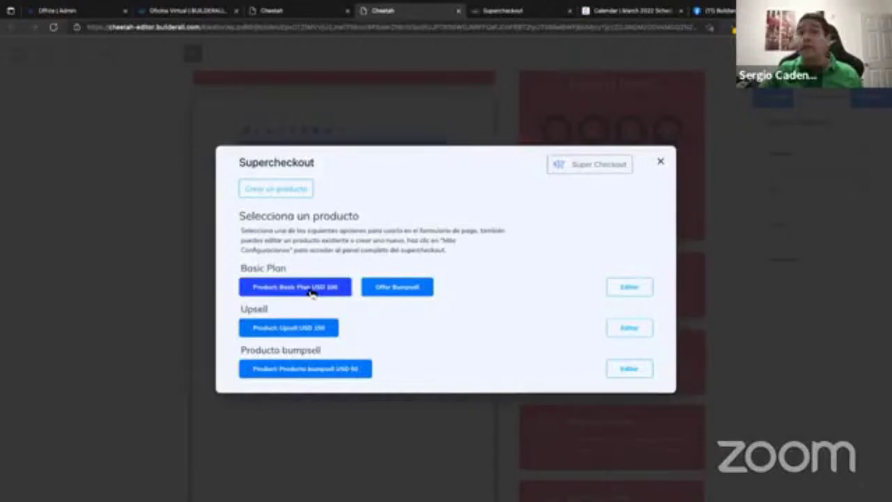
pyautogui.click(410, 293)
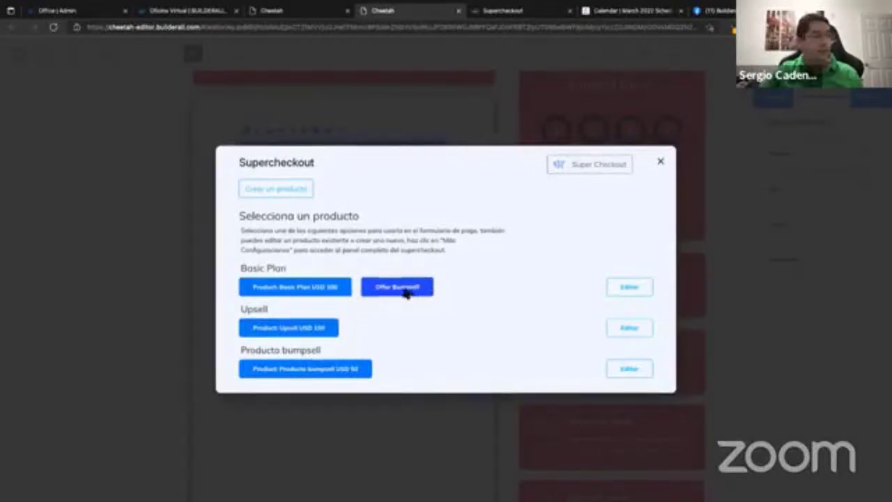
pyautogui.scroll(-5, 431, 334)
pyautogui.scroll(-3, 431, 335)
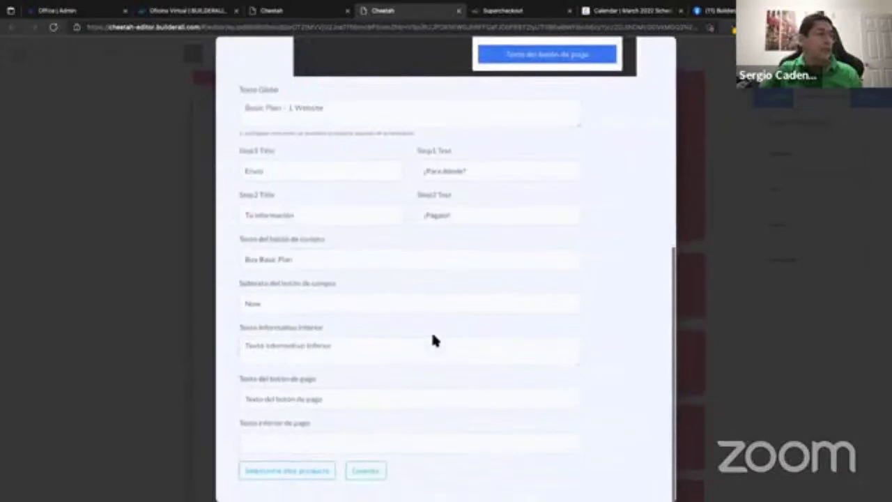
pyautogui.click(376, 475)
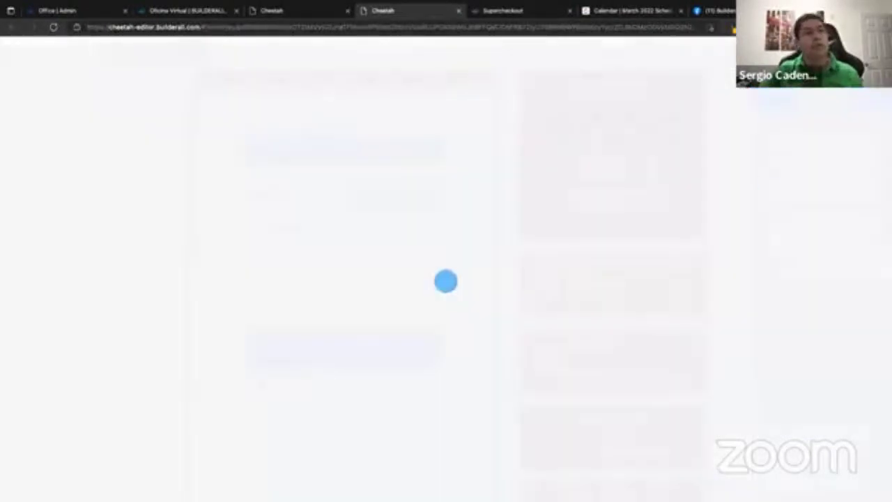
# Save the page, publish the site, and close the editor back to the pages list.
pyautogui.hotkey('ctrl', 's')
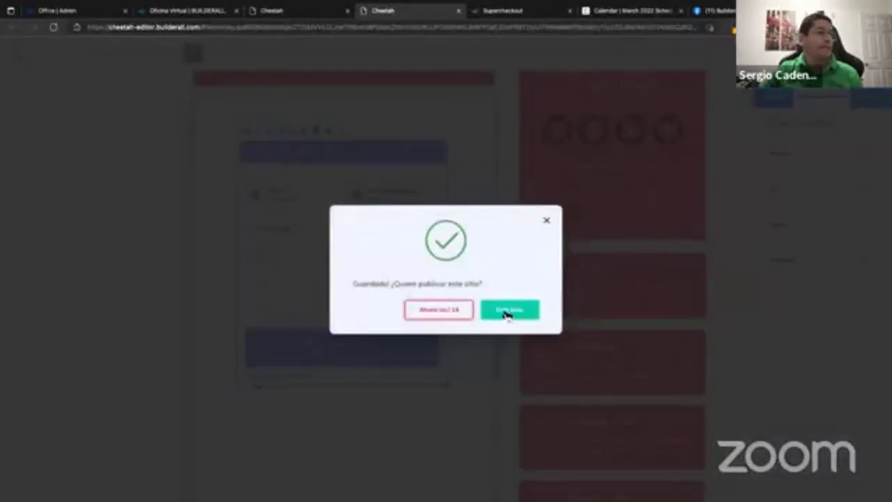
pyautogui.click(504, 312)
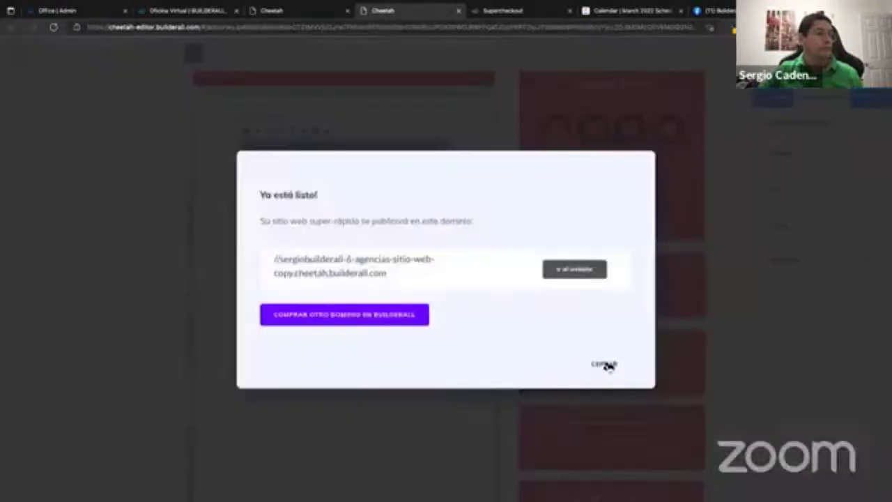
pyautogui.click(605, 364)
pyautogui.scroll(4, 507, 143)
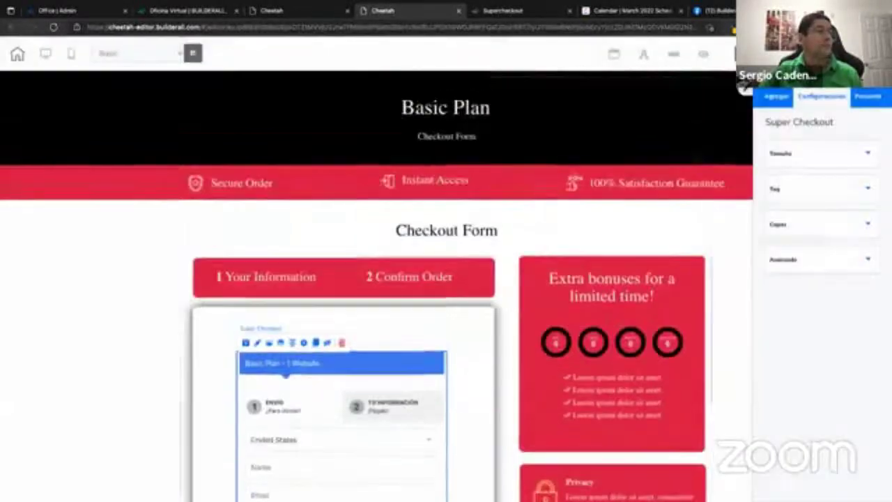
pyautogui.click(459, 10)
pyautogui.click(475, 183)
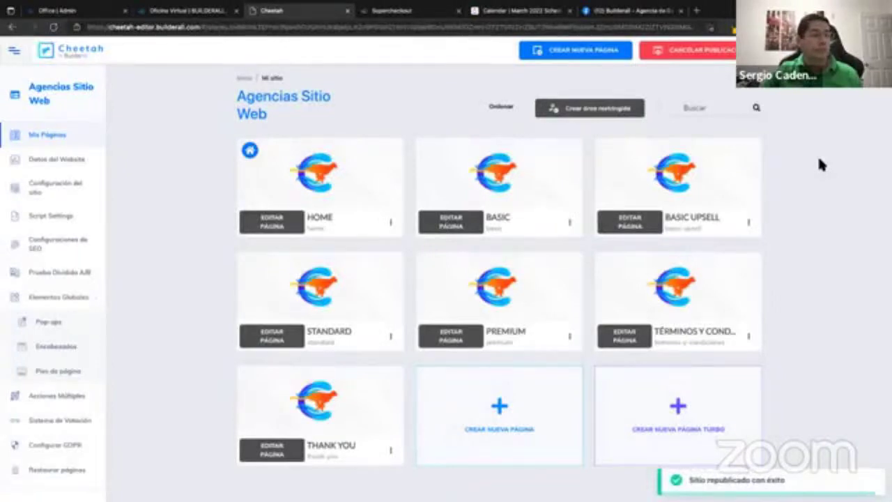
pyautogui.click(570, 223)
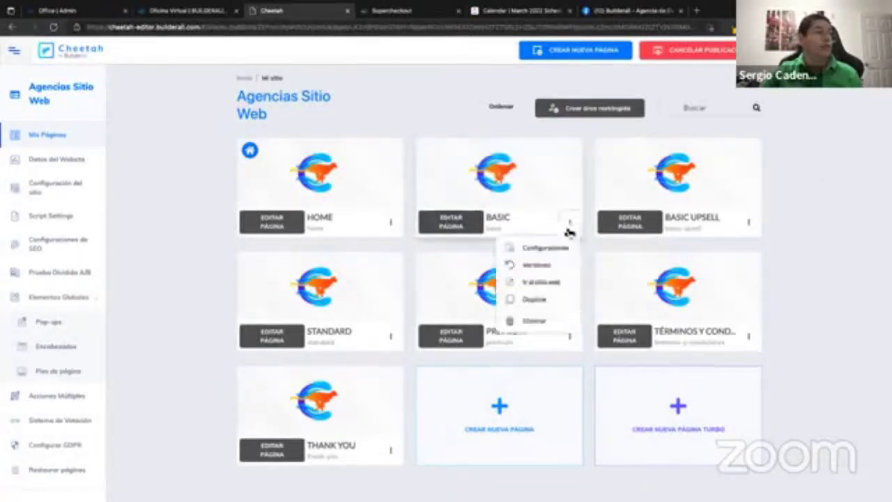
# Open the live BASIC page and submit the Basic Plan order form.
pyautogui.click(535, 286)
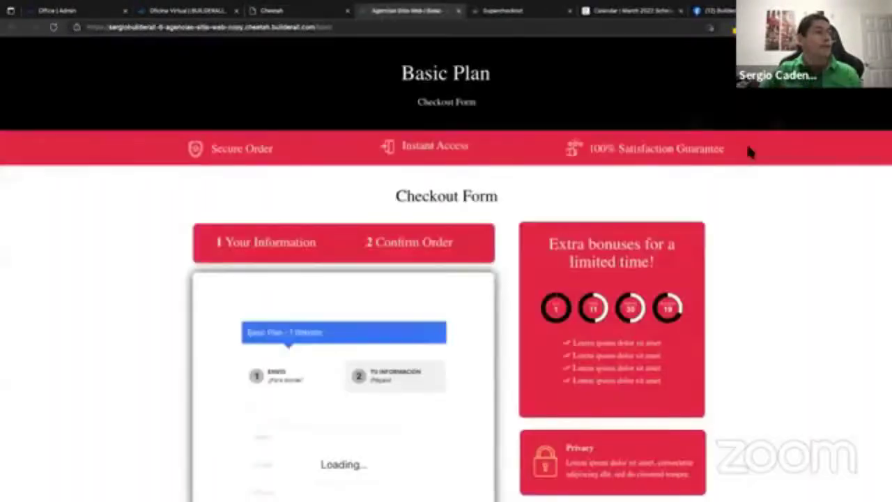
pyautogui.scroll(-3, 505, 254)
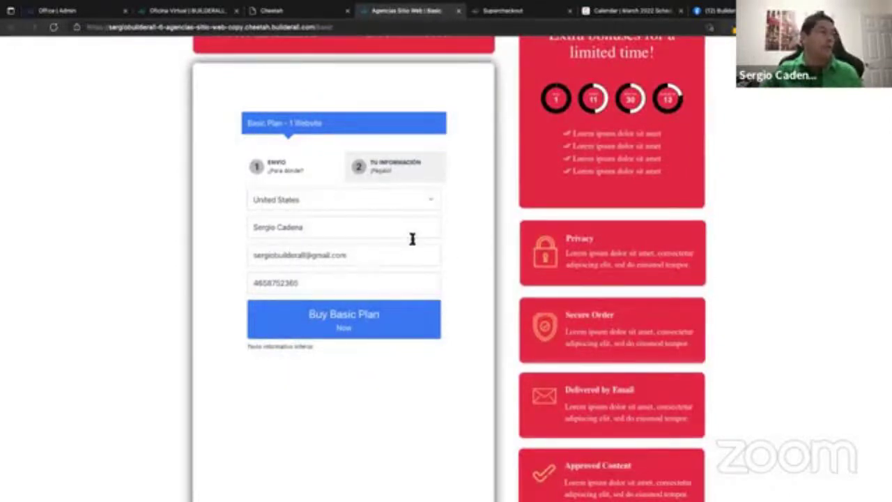
pyautogui.click(368, 319)
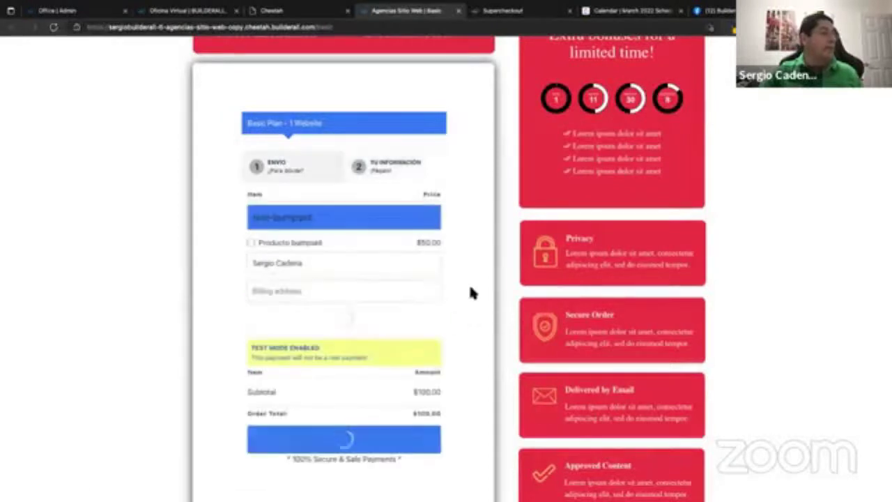
# Tick Producto bumpsell so the $50.00 add-on brings the total to $150.00.
pyautogui.scroll(-1, 465, 282)
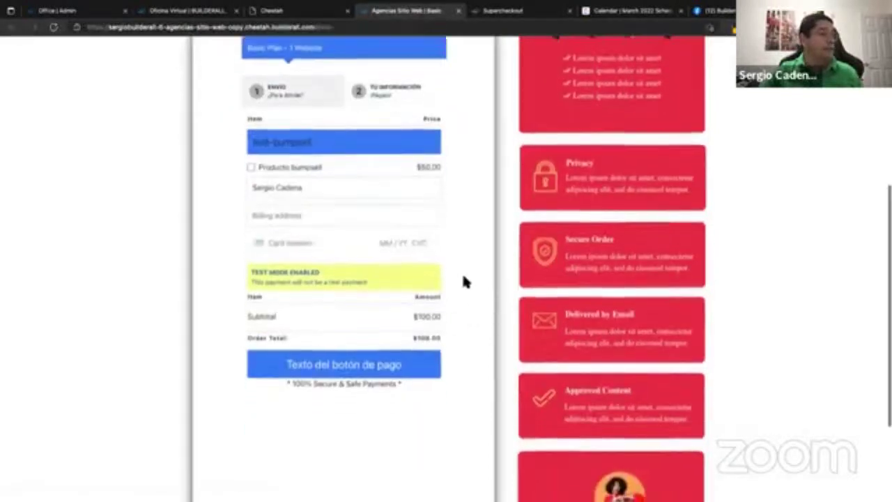
pyautogui.click(251, 168)
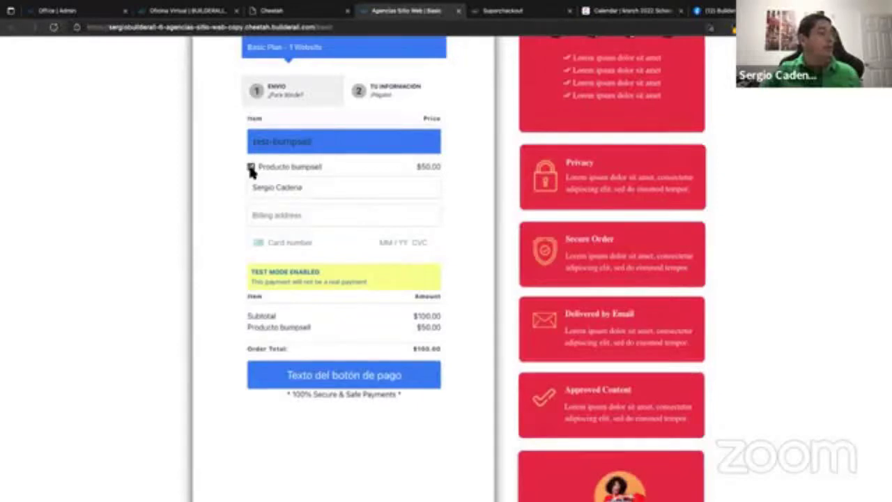
pyautogui.click(251, 168)
pyautogui.click(251, 169)
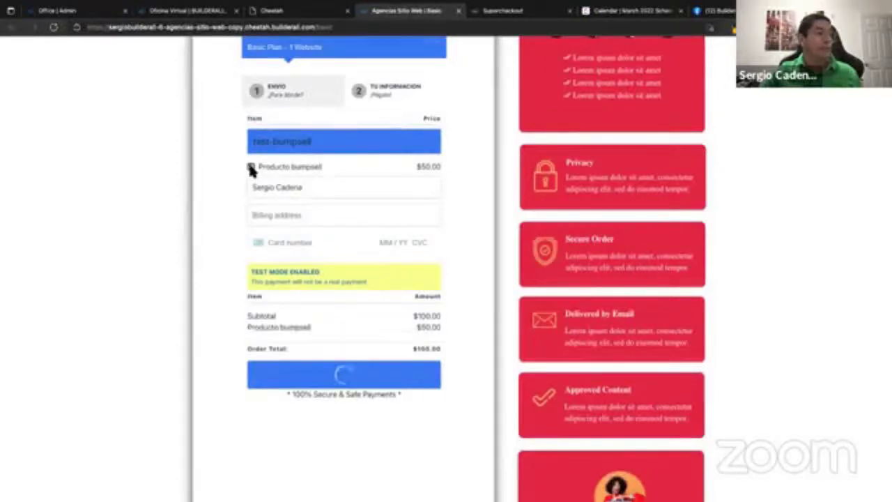
pyautogui.click(251, 168)
pyautogui.click(251, 168)
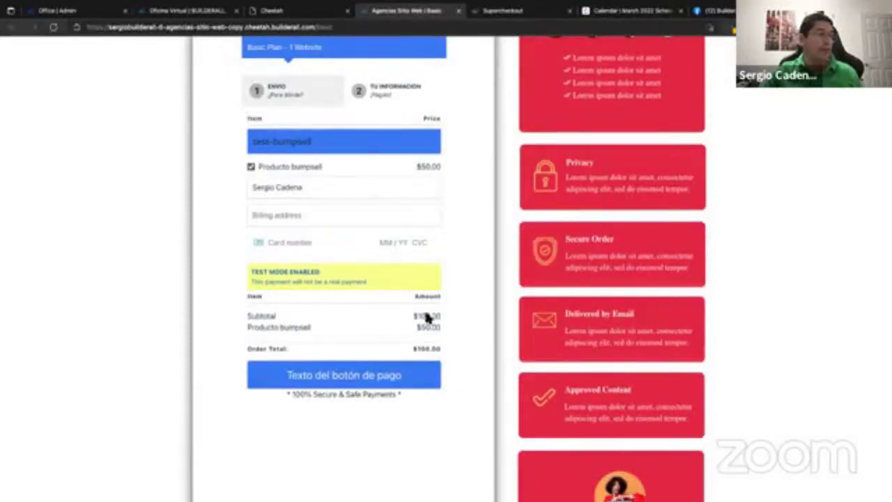
pyautogui.click(292, 215)
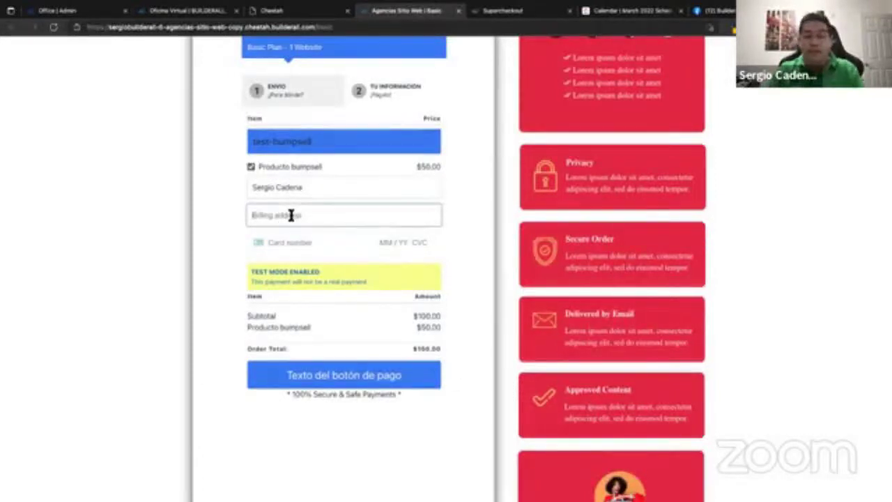
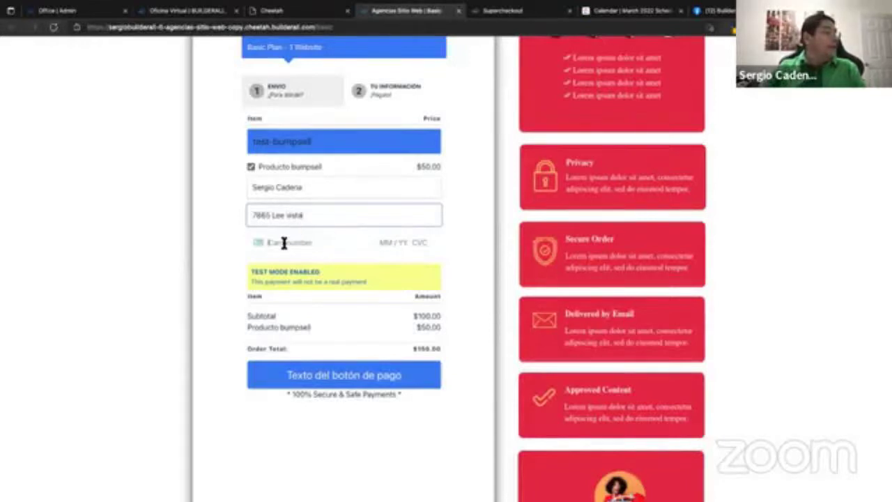
pyautogui.click(284, 243)
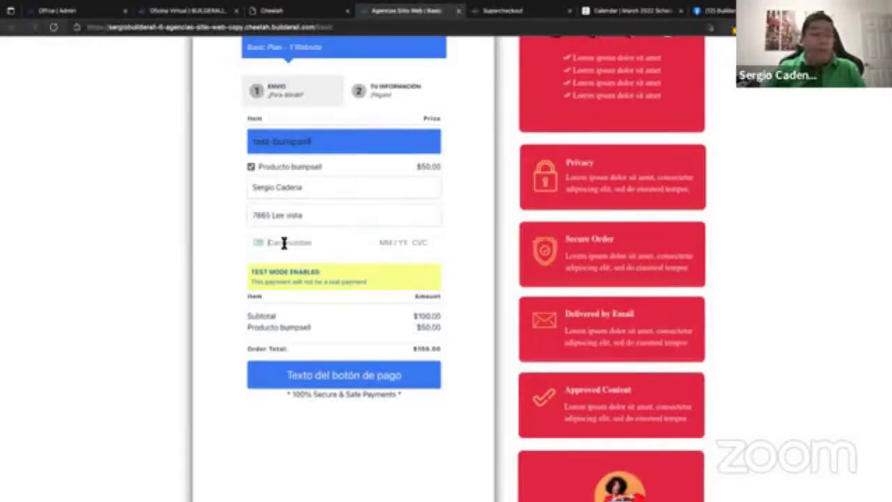
pyautogui.write('4')
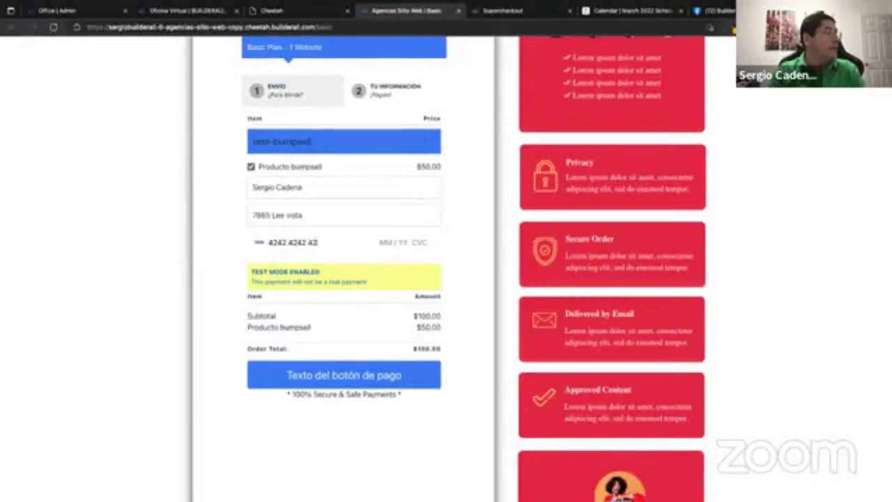
pyautogui.write('242424242424342')
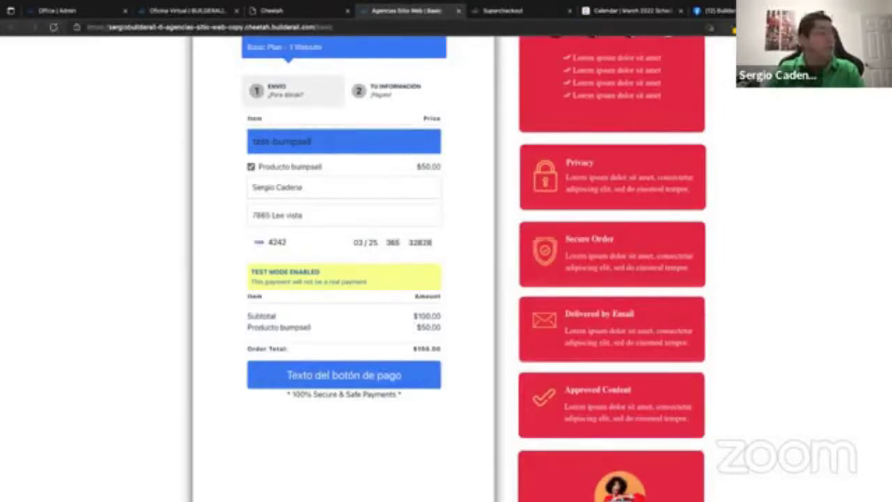
pyautogui.click(353, 379)
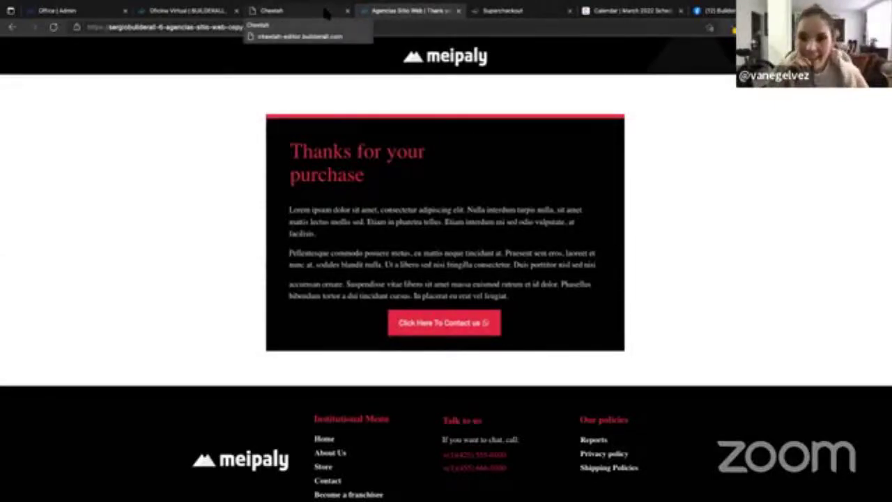
# In Productos, set Basic Plan's DISEÑO thank-you page to Basic Upsell and save it.
pyautogui.click(324, 12)
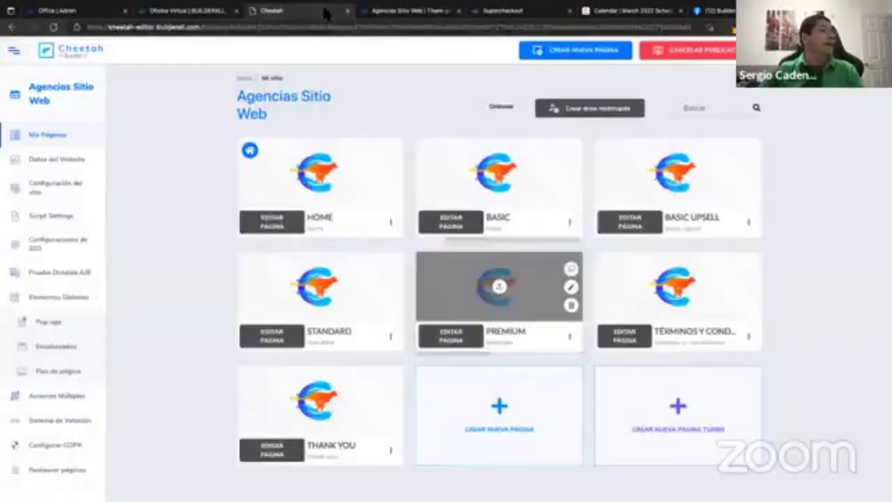
pyautogui.click(513, 12)
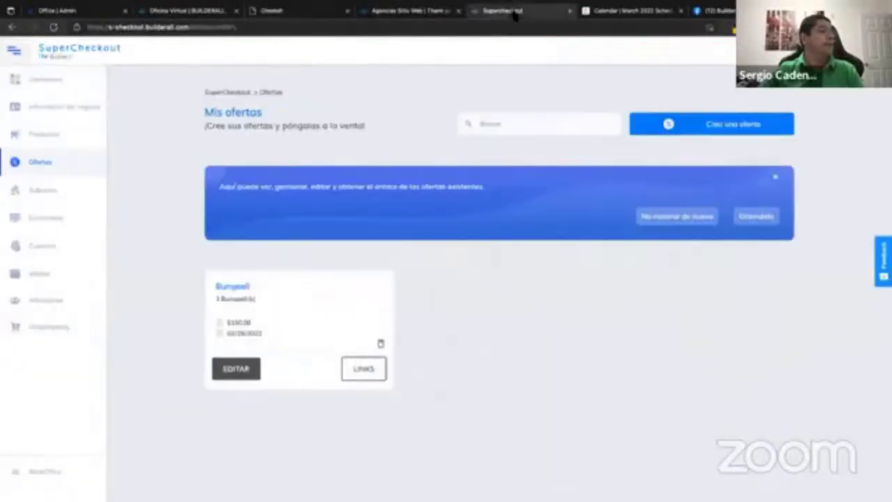
pyautogui.click(53, 137)
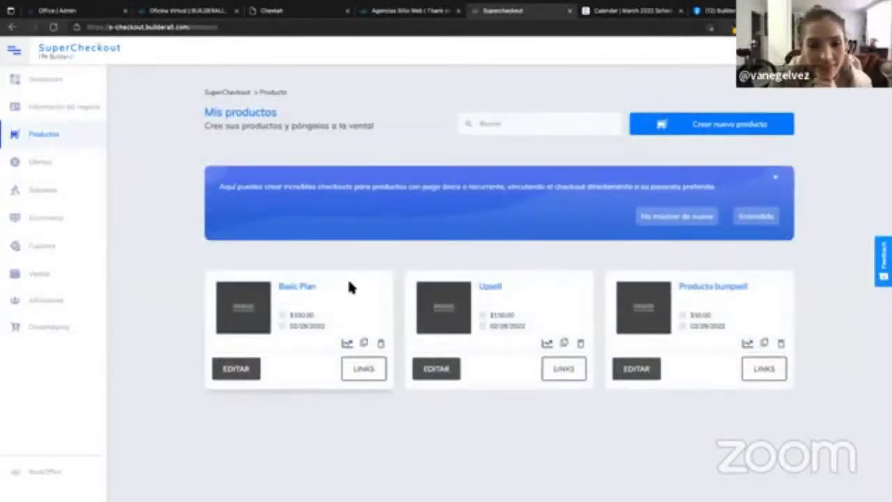
pyautogui.click(237, 369)
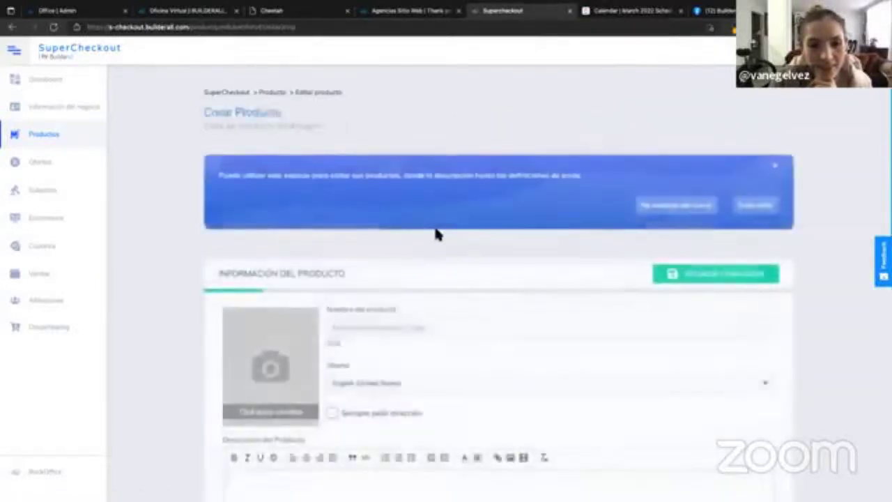
pyautogui.scroll(-3, 436, 235)
pyautogui.scroll(-5, 440, 235)
pyautogui.click(322, 236)
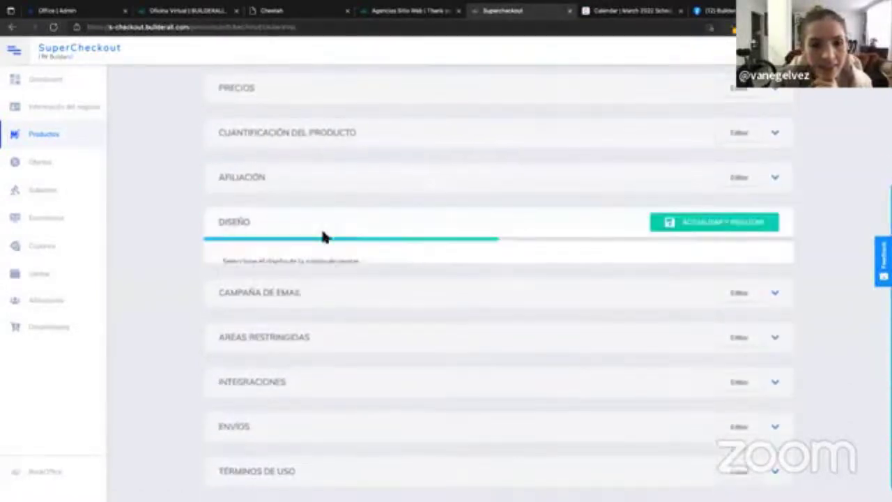
pyautogui.scroll(-4, 444, 269)
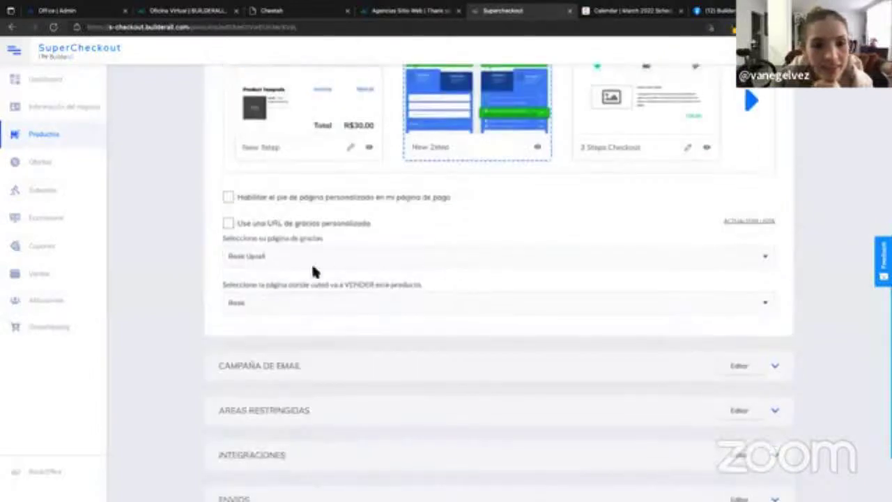
pyautogui.click(286, 258)
pyautogui.click(262, 338)
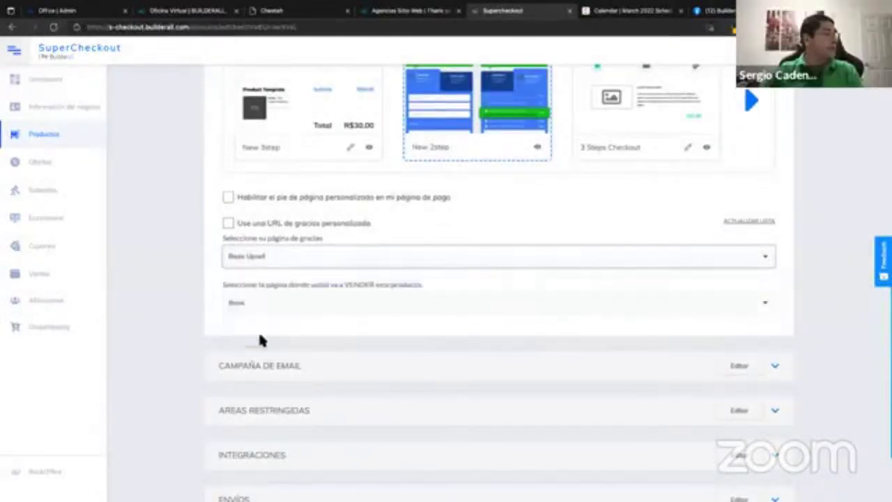
pyautogui.scroll(3, 580, 208)
pyautogui.click(715, 136)
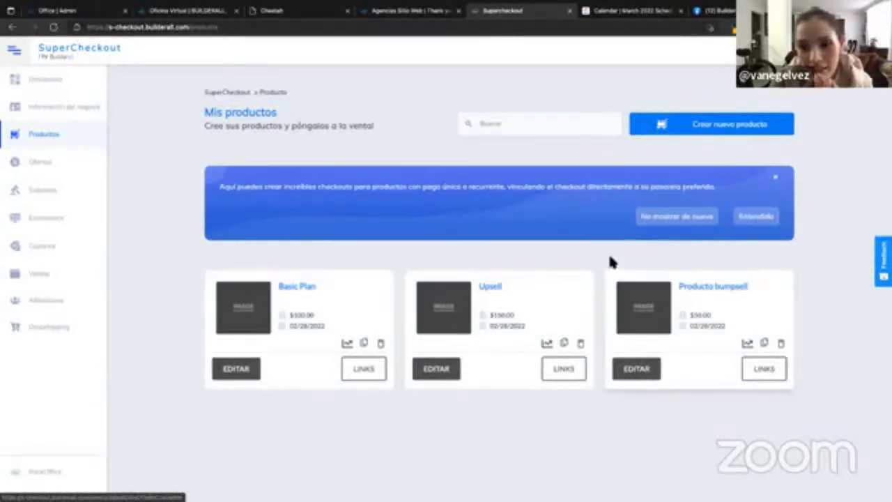
# Set the Bumpsell offer's thank-you page to Basic Upsell and save the offer.
pyautogui.click(43, 162)
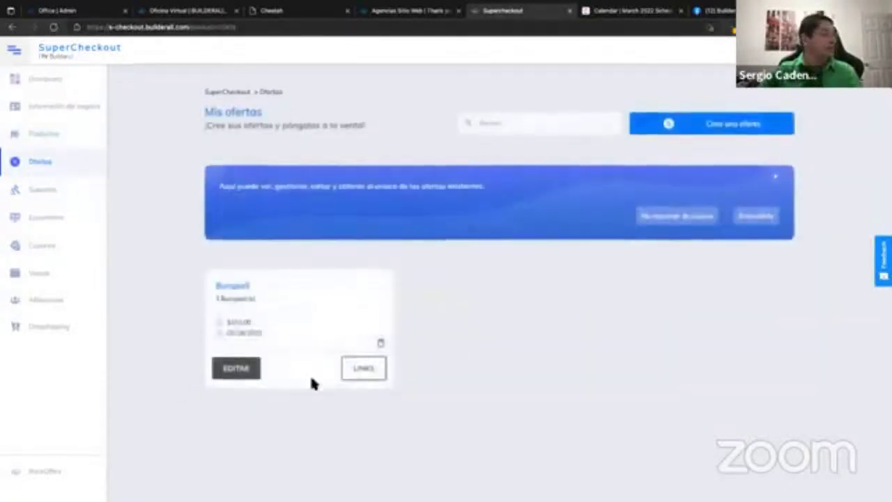
pyautogui.click(227, 373)
pyautogui.scroll(-3, 464, 354)
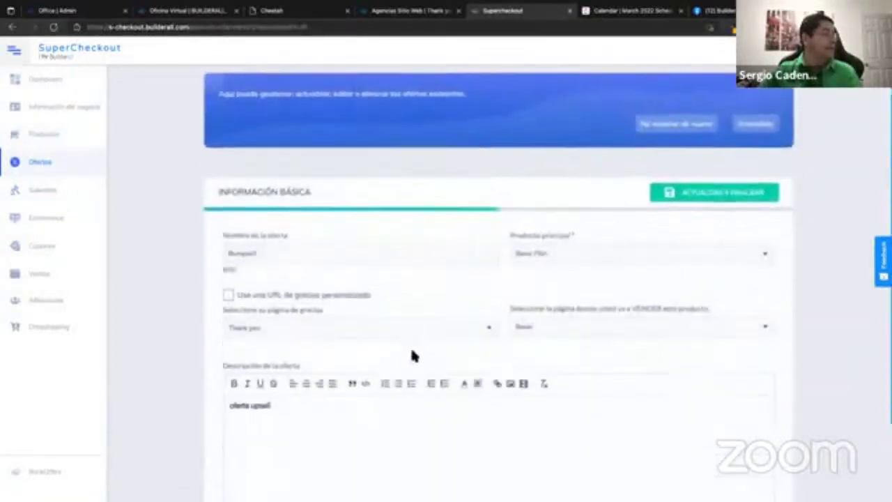
pyautogui.click(391, 263)
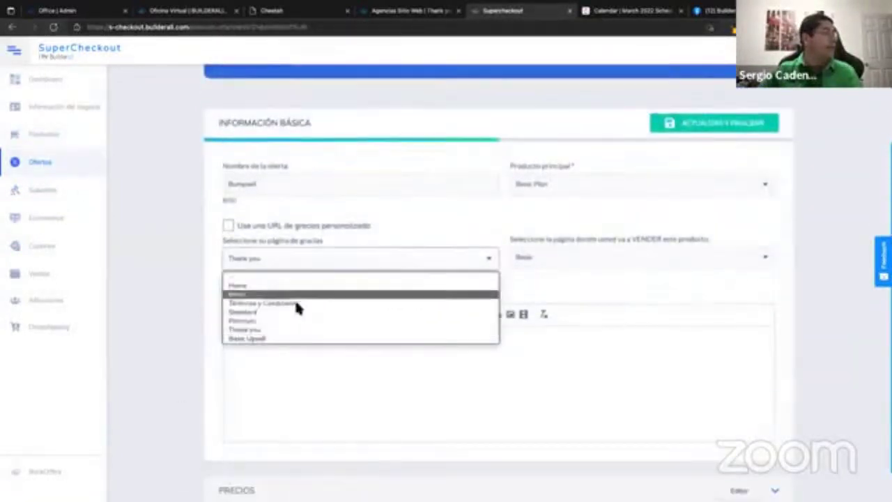
pyautogui.click(272, 339)
pyautogui.click(721, 125)
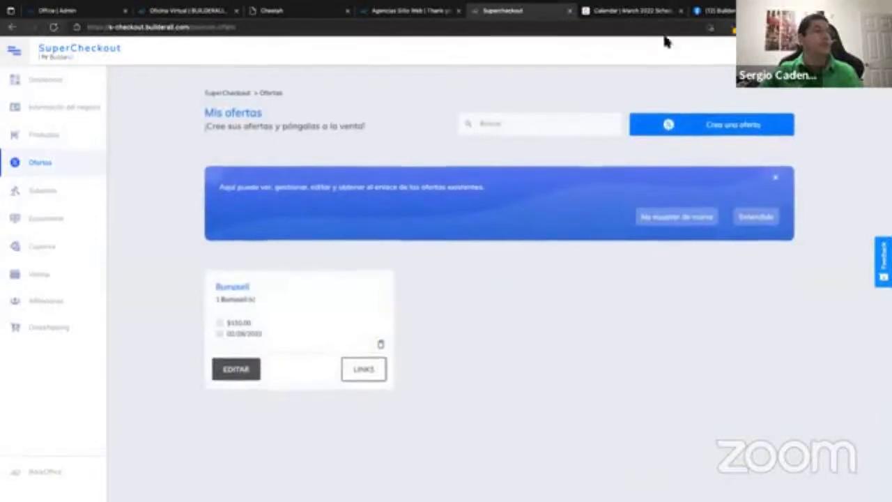
# Close the old thank-you page tab and return to the Cheetah pages list.
pyautogui.click(420, 12)
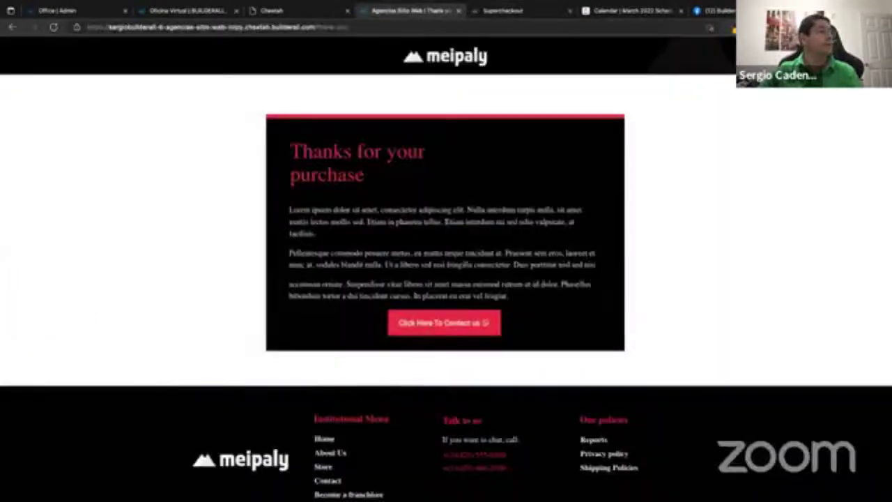
pyautogui.click(459, 12)
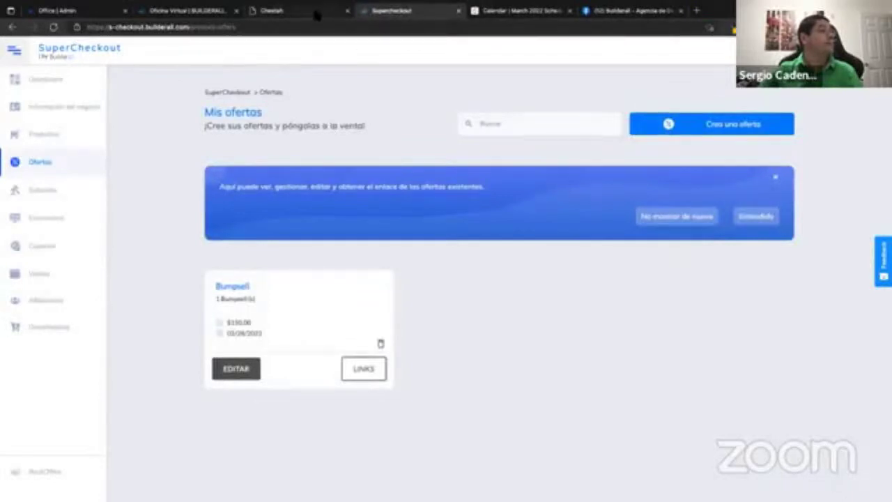
pyautogui.click(316, 15)
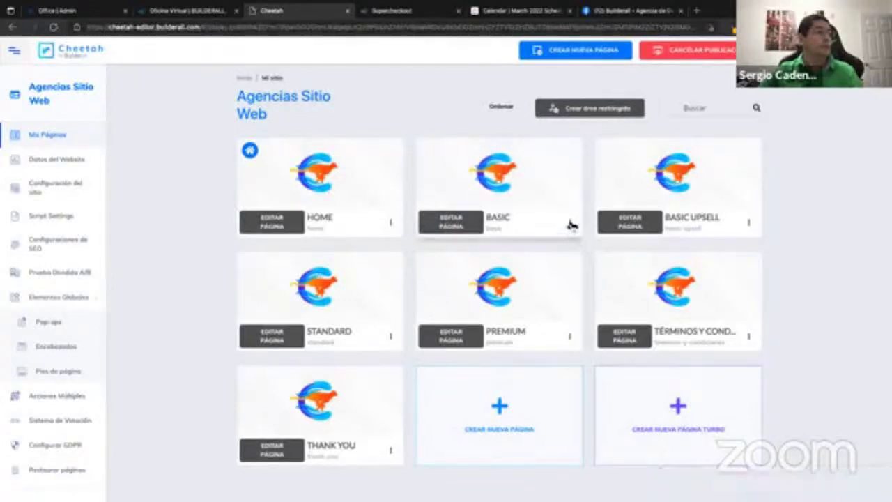
pyautogui.click(570, 222)
# Open the live BASIC page, submit Buy Basic Plan, and reload the checkout.
pyautogui.click(543, 282)
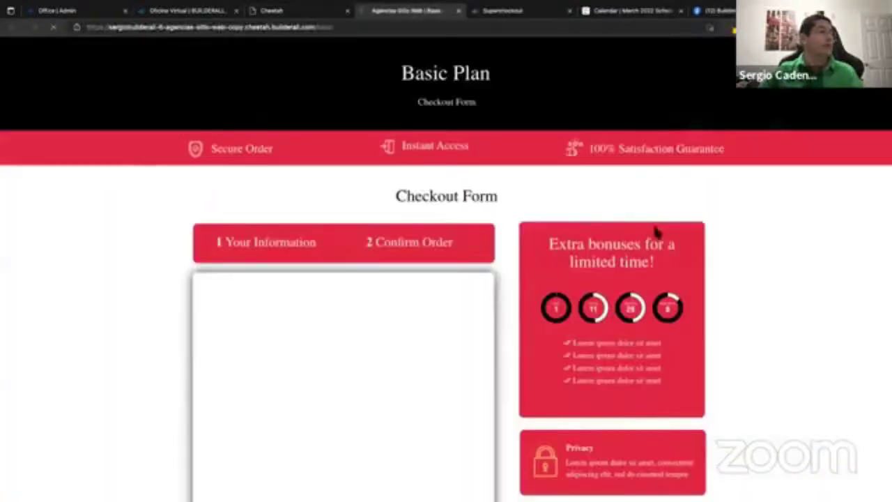
pyautogui.scroll(-5, 497, 269)
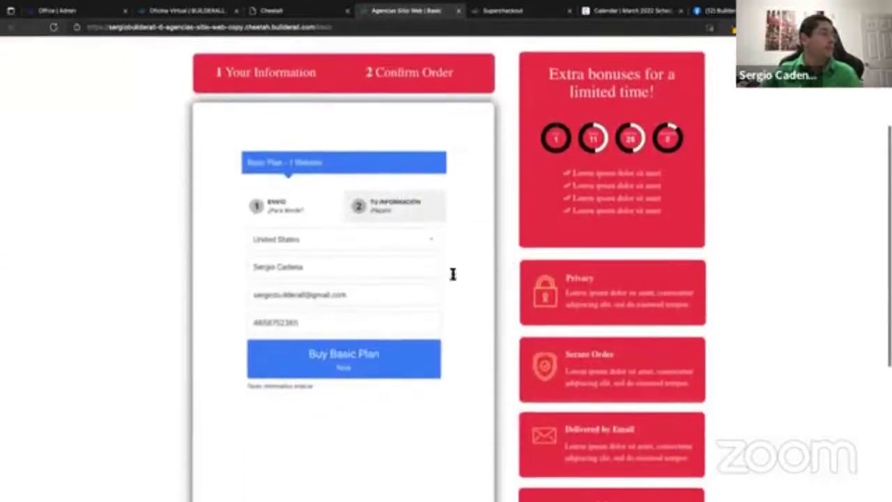
pyautogui.click(361, 369)
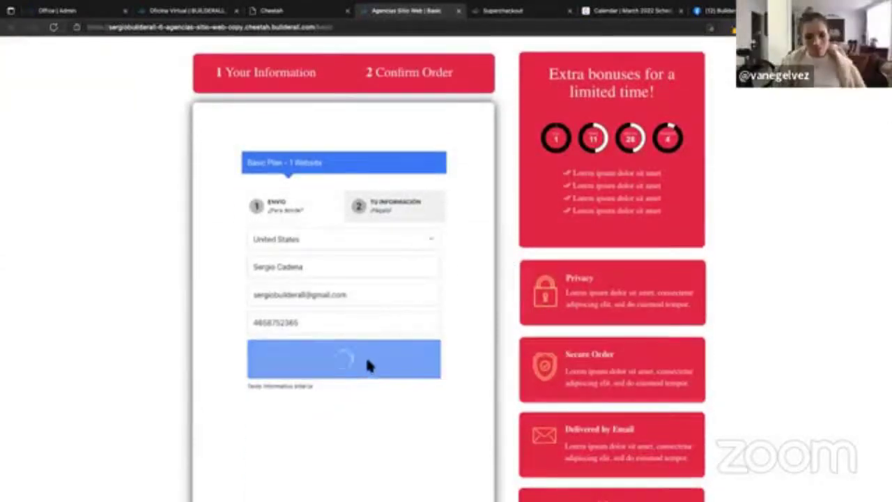
pyautogui.click(53, 27)
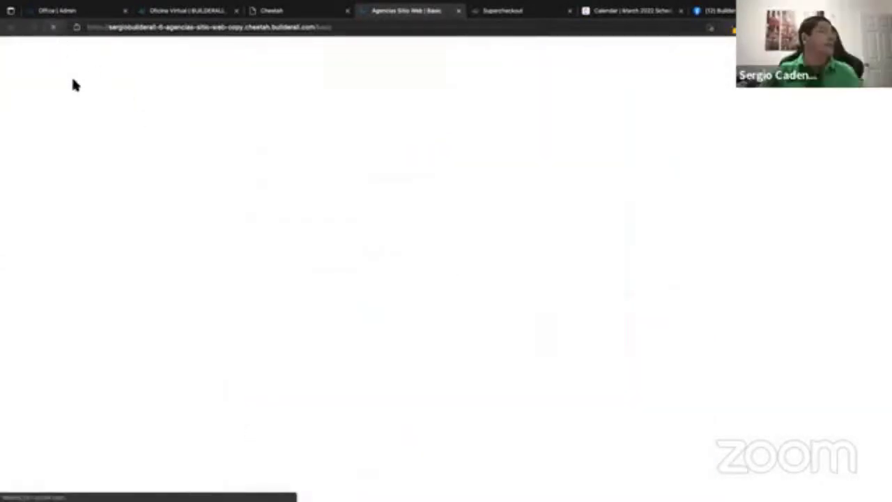
pyautogui.click(53, 28)
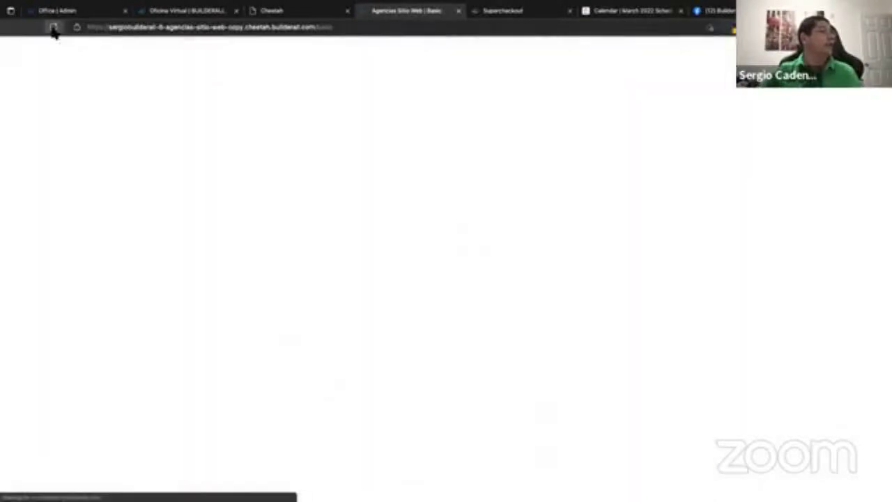